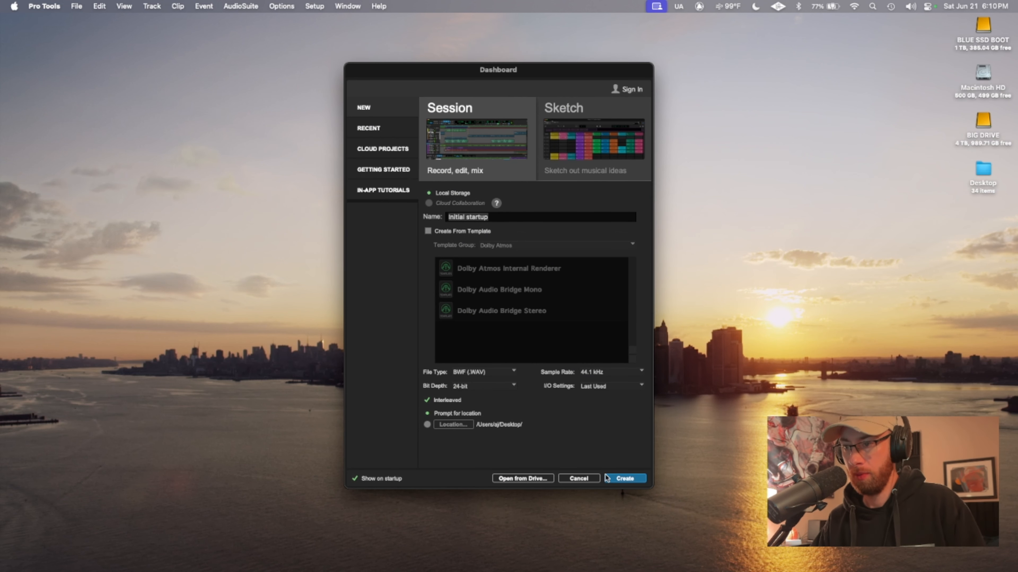
# Create the session "Initial startup" and save it on the Desktop
pyautogui.click(624, 478)
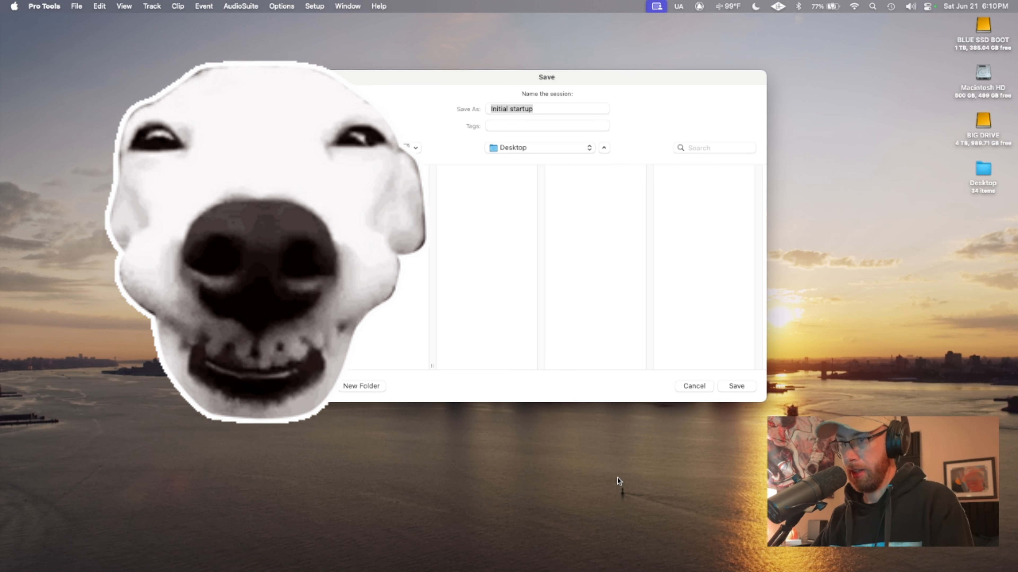
pyautogui.click(736, 386)
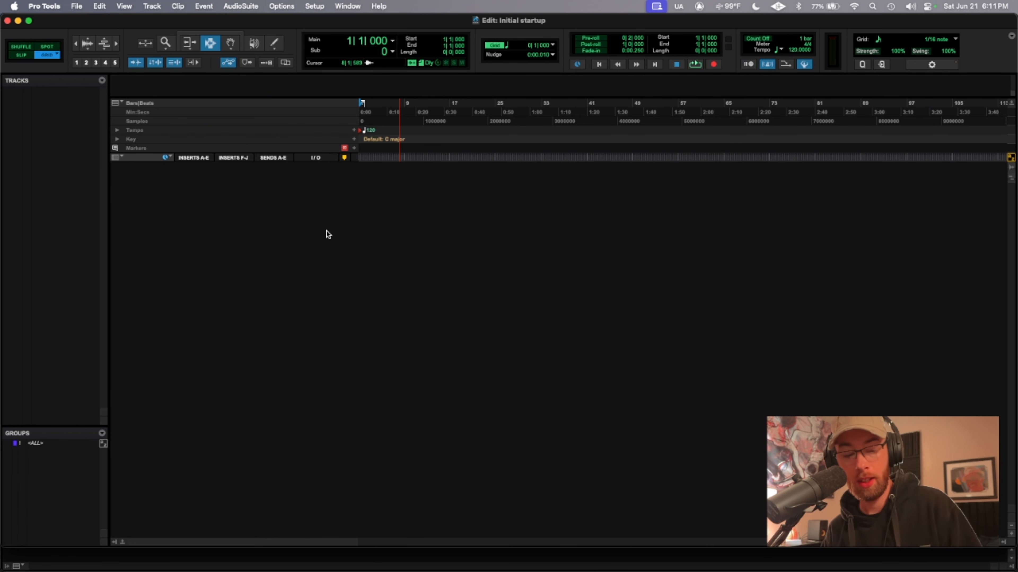
# Start a new-tracks batch and set its first entry to one stereo Master Fader
pyautogui.press('super+shift+n')
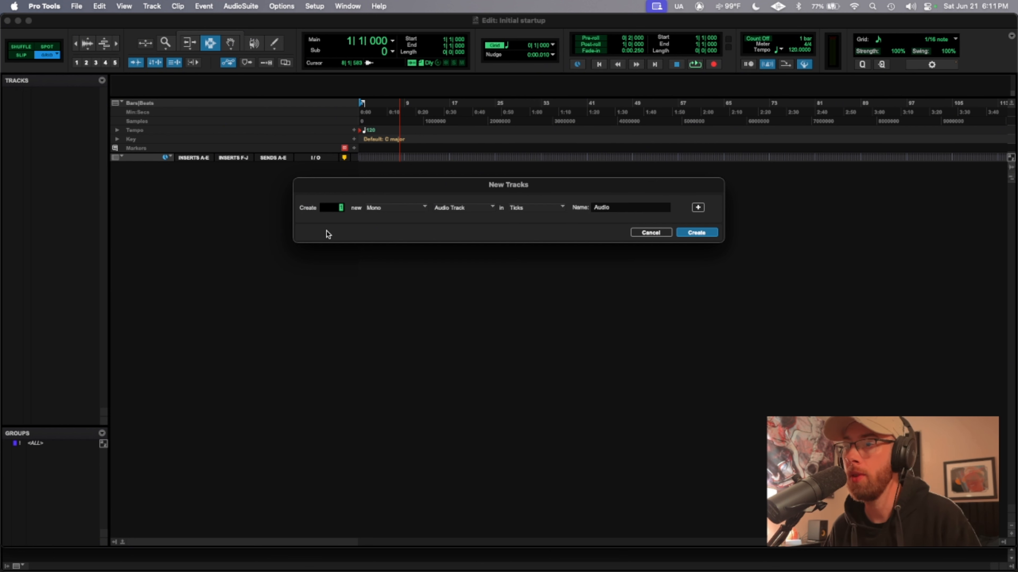
pyautogui.press('super+Right')
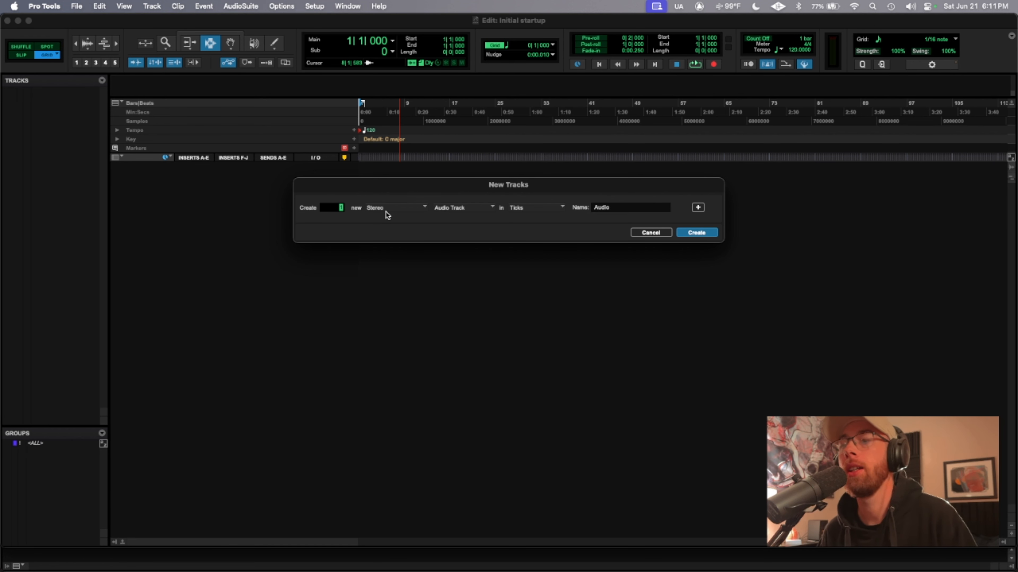
pyautogui.press('super+Down')
pyautogui.press('super+Down')
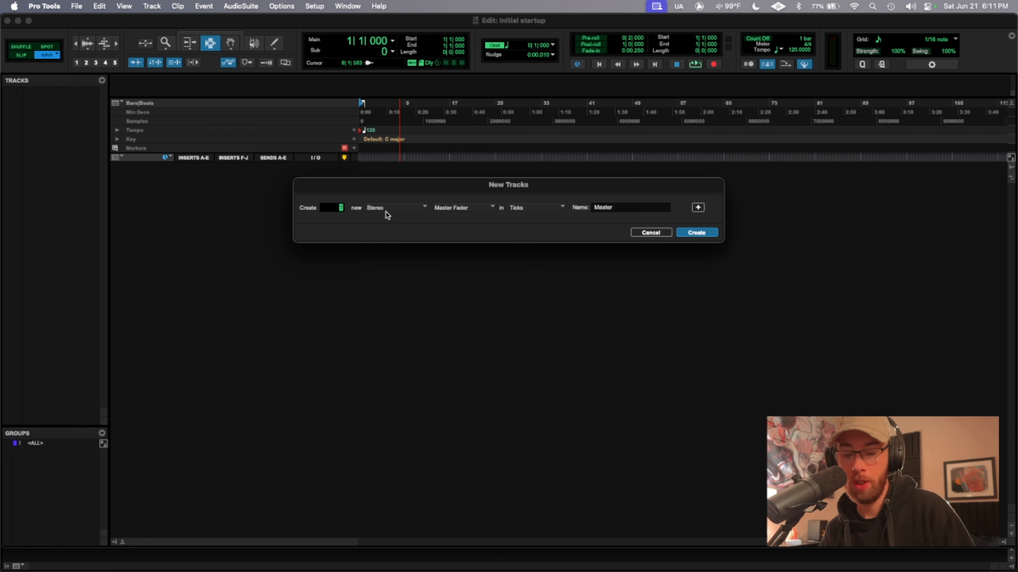
# Add entries for 10 stereo Aux Inputs and 20 mono Audio Tracks to the batch and create all the tracks
pyautogui.press('super+shift+Down')
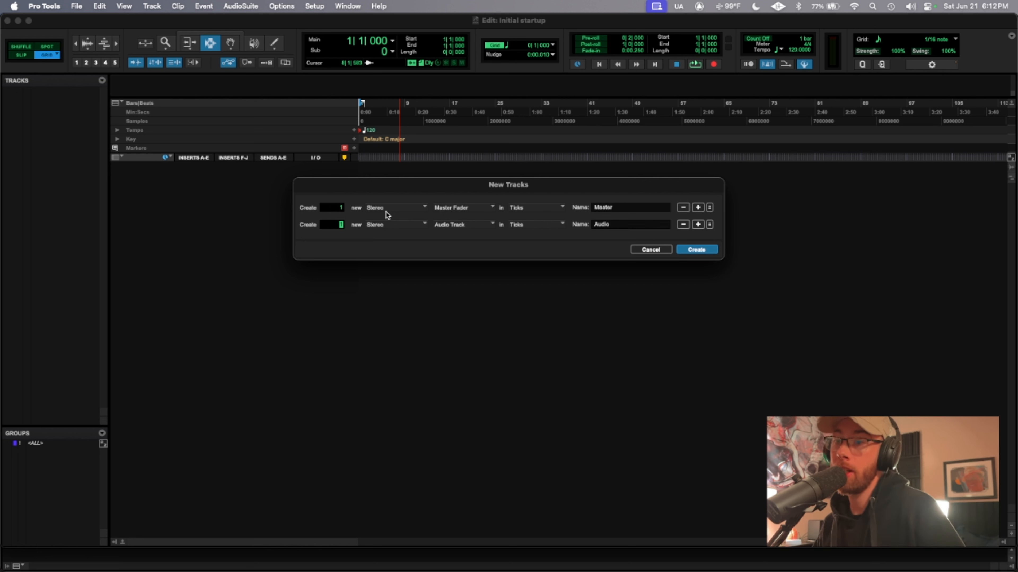
pyautogui.press('super+Down')
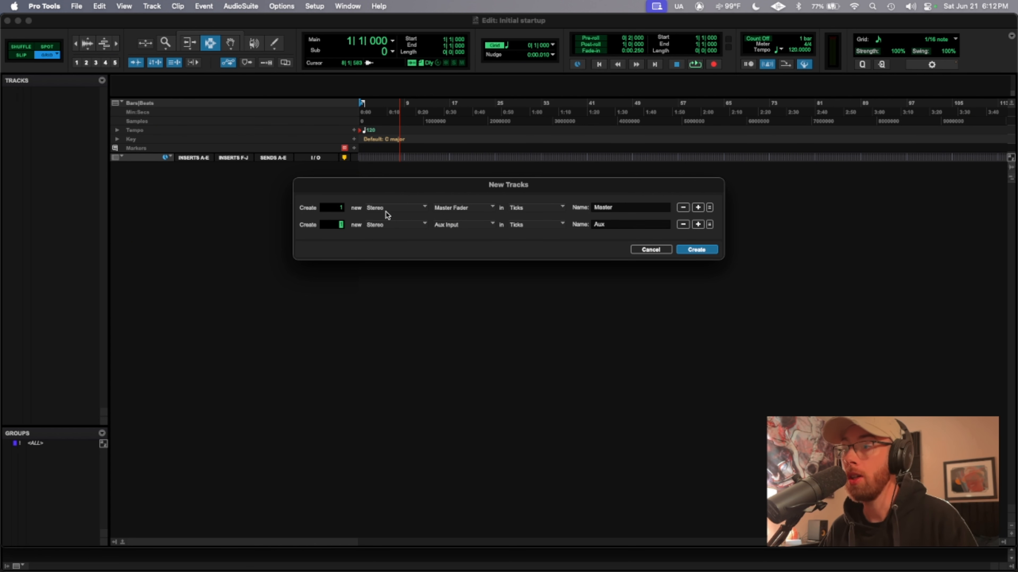
pyautogui.write('10')
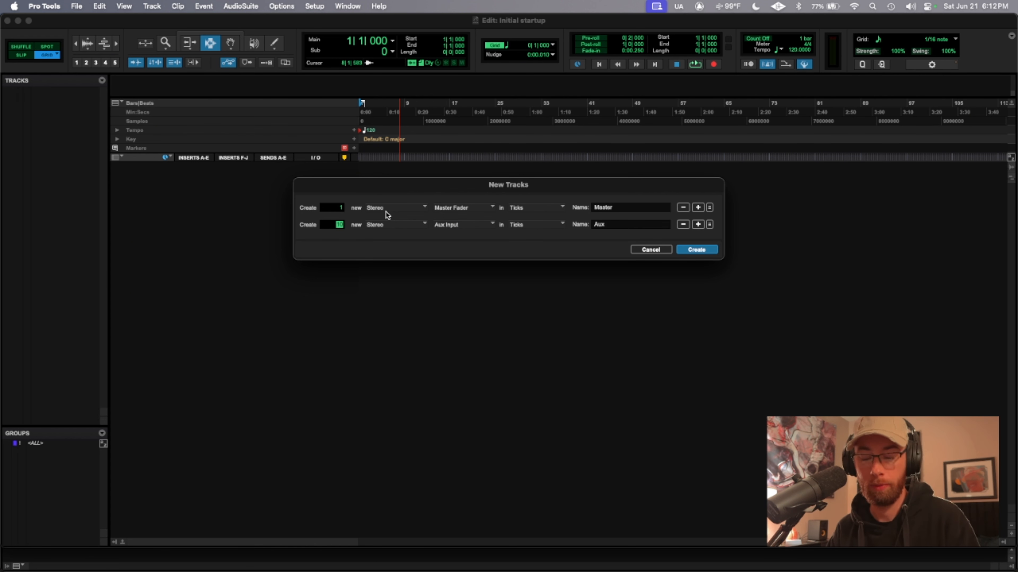
pyautogui.press('super+shift+plus')
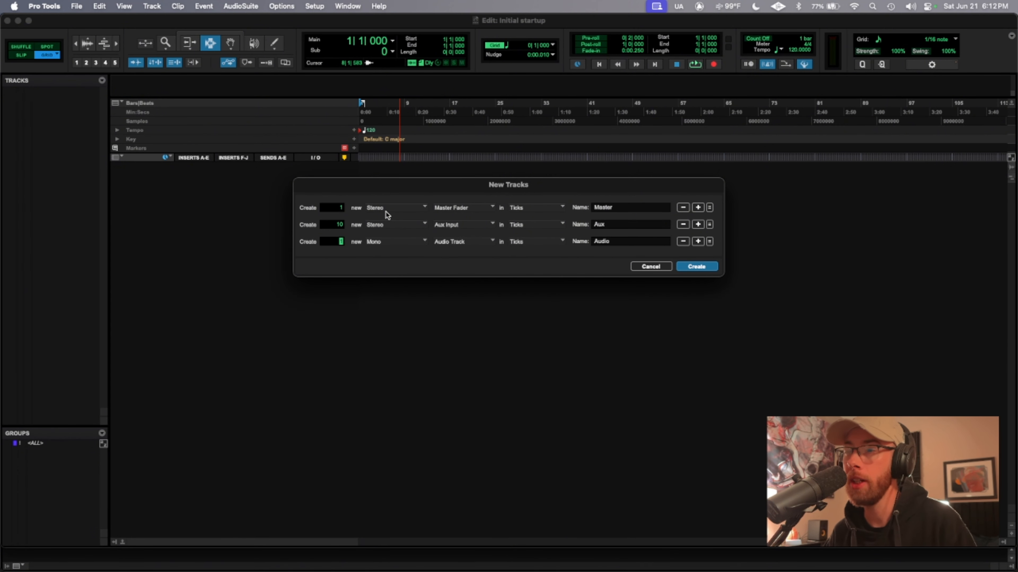
pyautogui.press('Return')
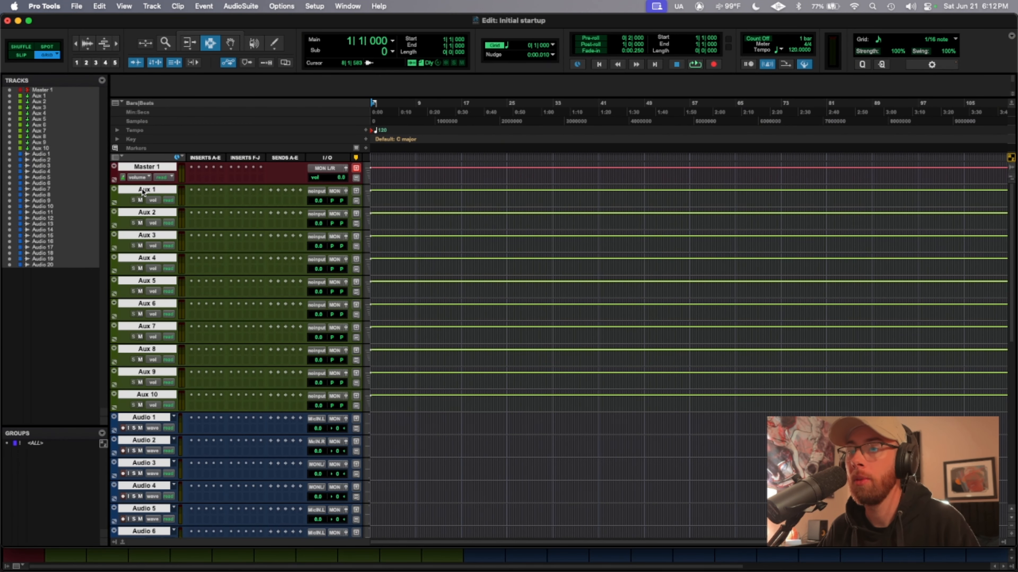
# Look over the new master, aux and audio channels in the Mix window and return to the Edit window
pyautogui.click(143, 191)
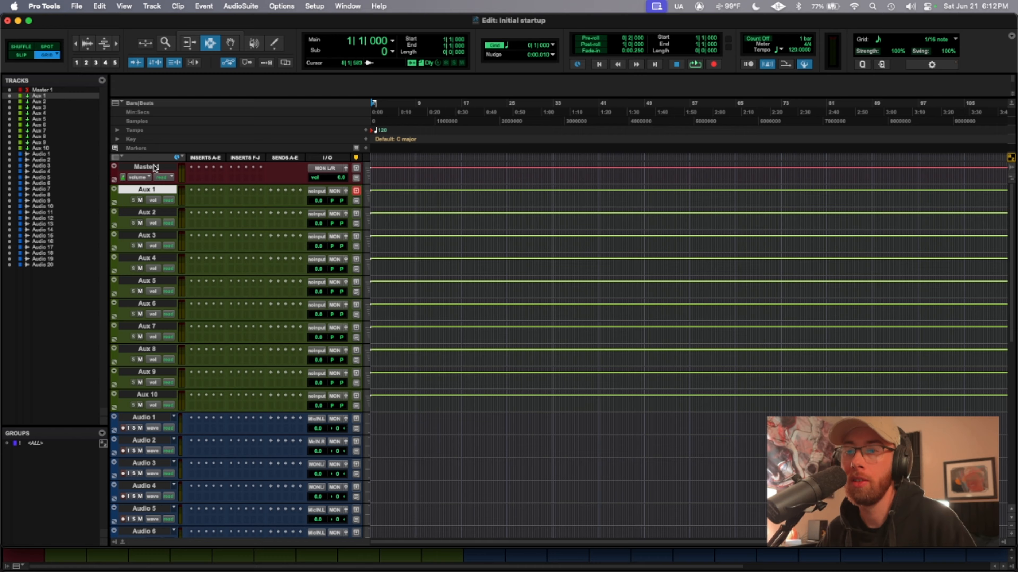
pyautogui.press('super+equal')
pyautogui.scroll(-2, 382, 316)
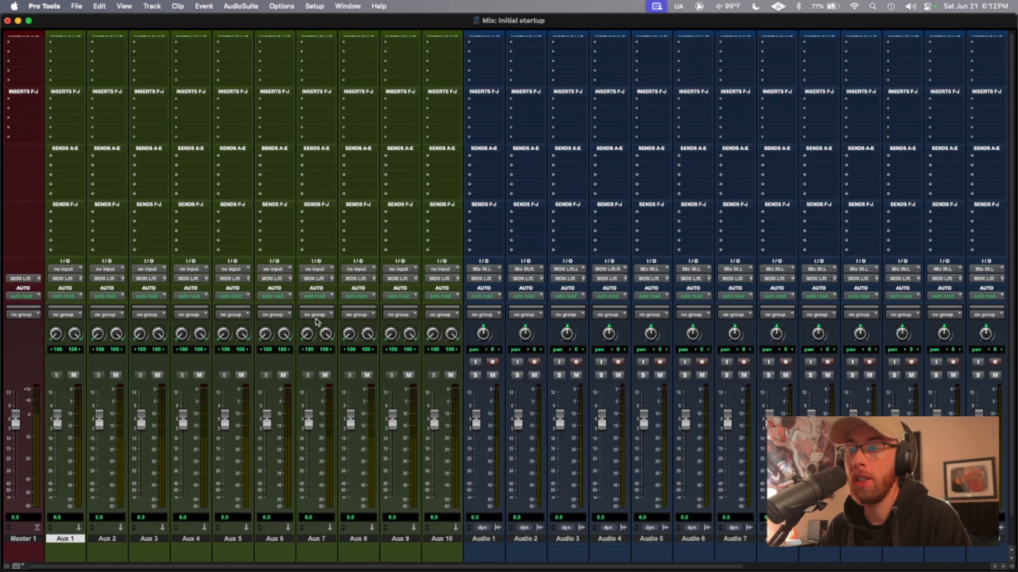
pyautogui.moveTo(350, 567); pyautogui.dragTo(254, 567)
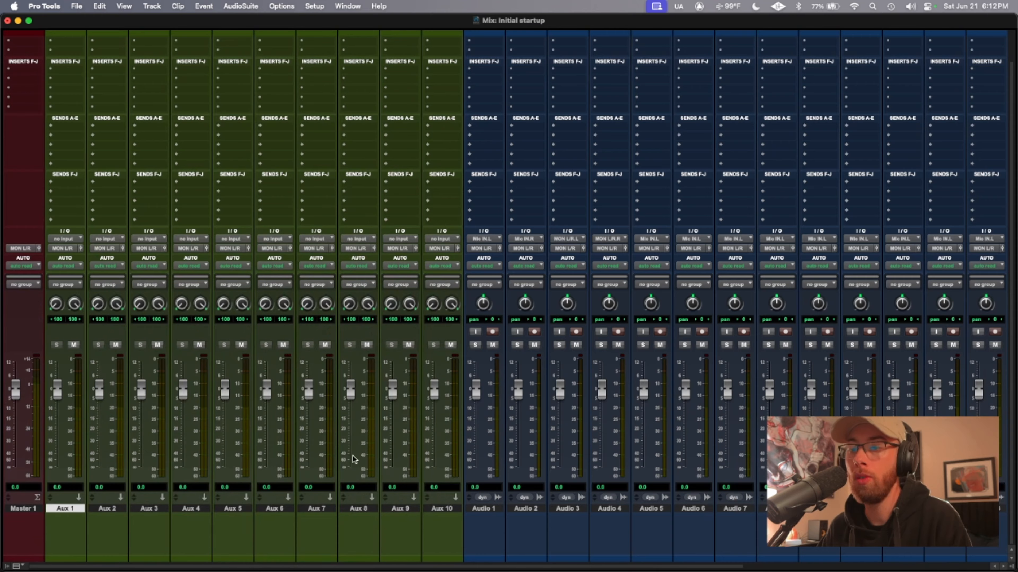
pyautogui.press('super+equal')
# Color the Audio 1 track red and increase its track height
pyautogui.click(156, 417)
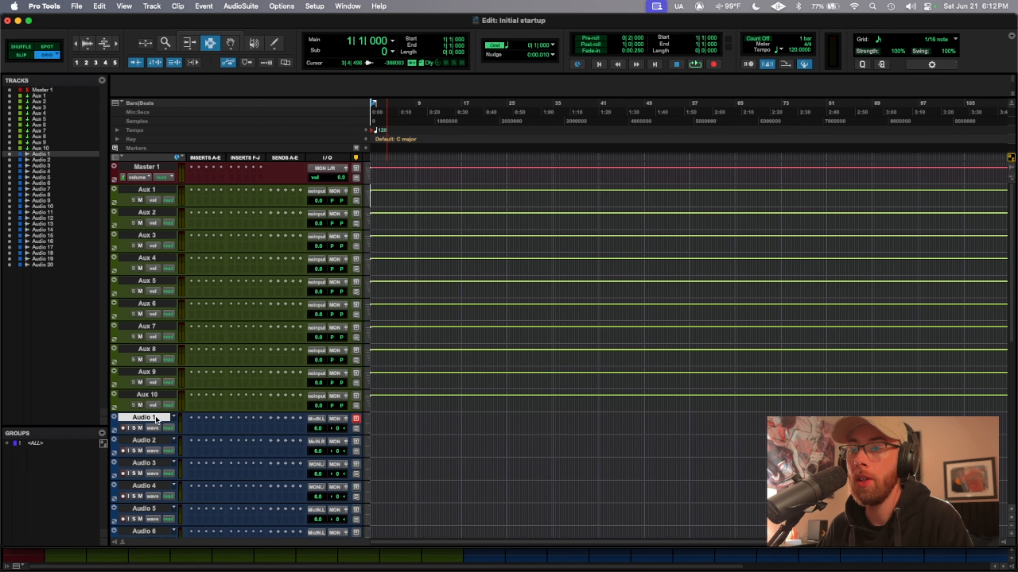
pyautogui.doubleClick(116, 425)
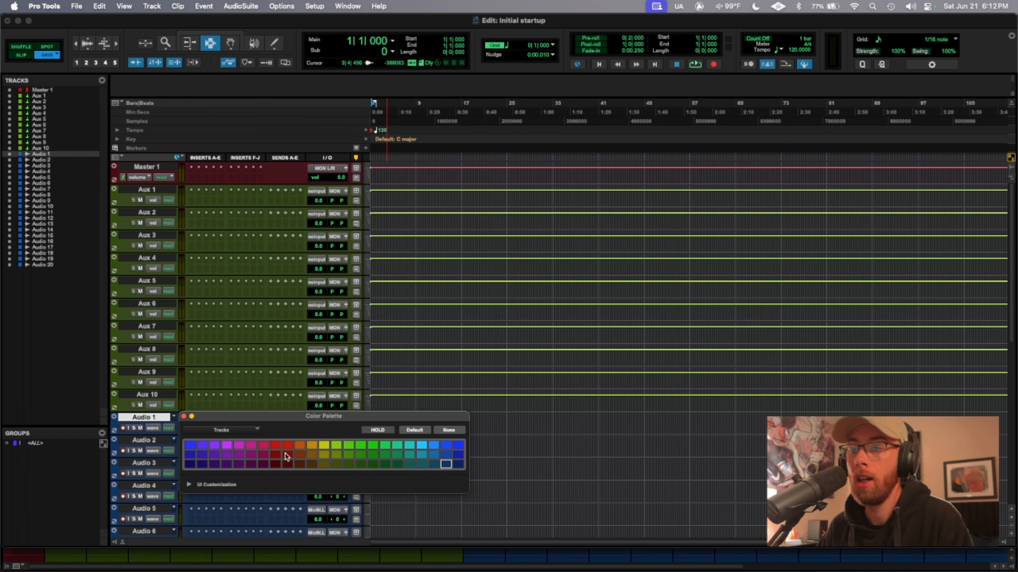
pyautogui.click(287, 454)
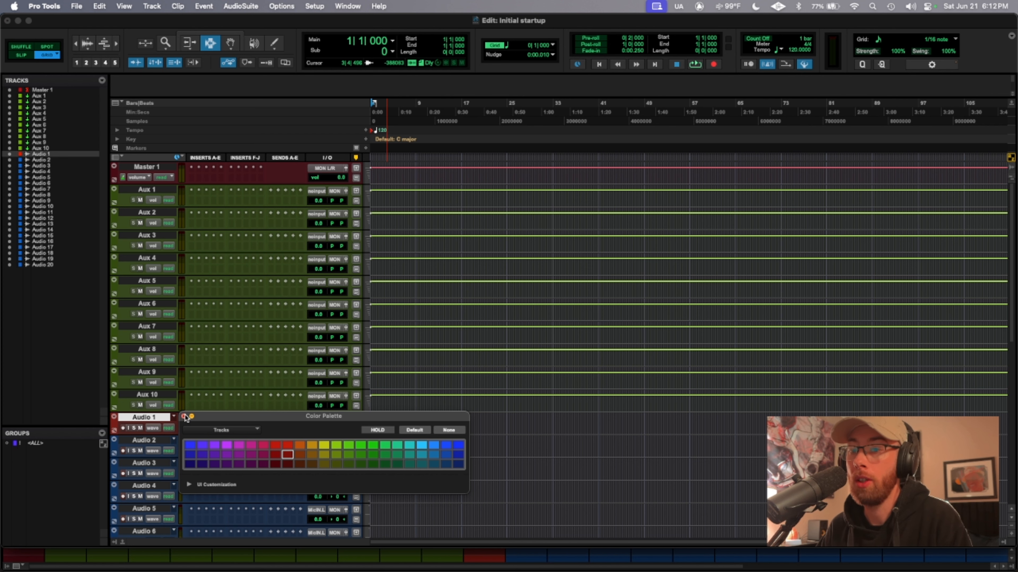
pyautogui.click(183, 417)
pyautogui.moveTo(154, 435); pyautogui.dragTo(155, 456)
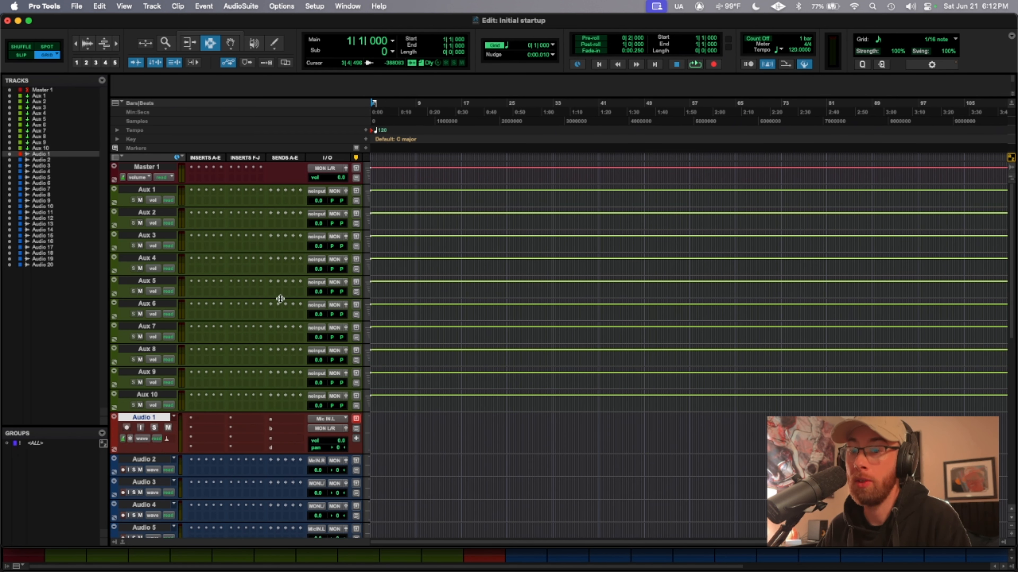
# Rename the Audio 1 track as "Rec .01"
pyautogui.doubleClick(161, 419)
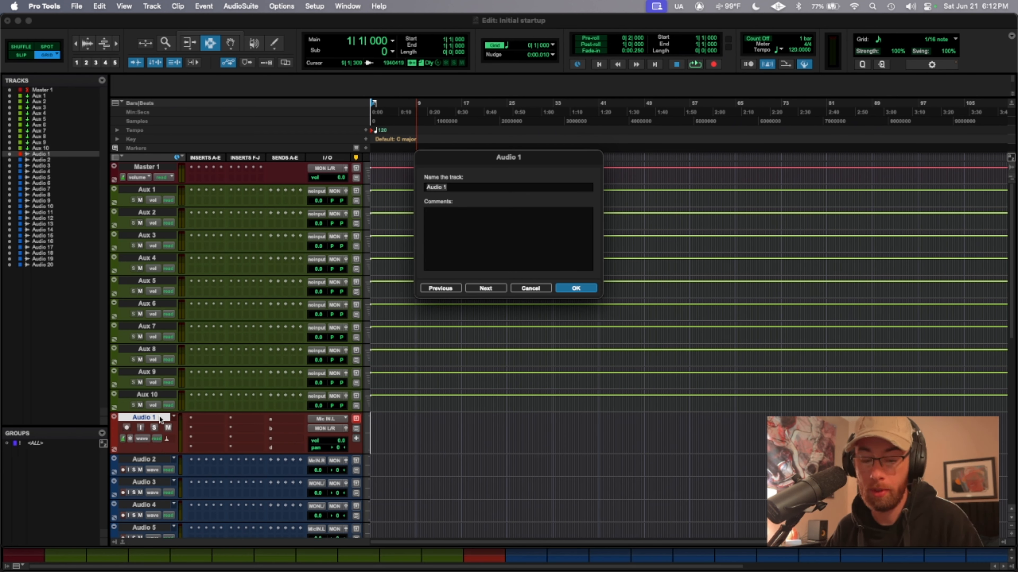
pyautogui.write('Rec')
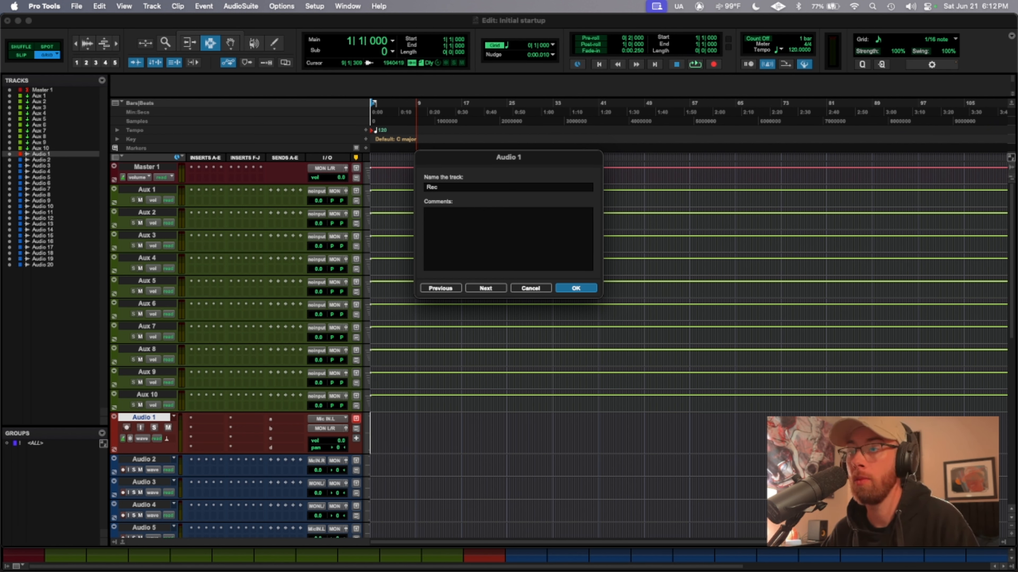
pyautogui.write(' .01')
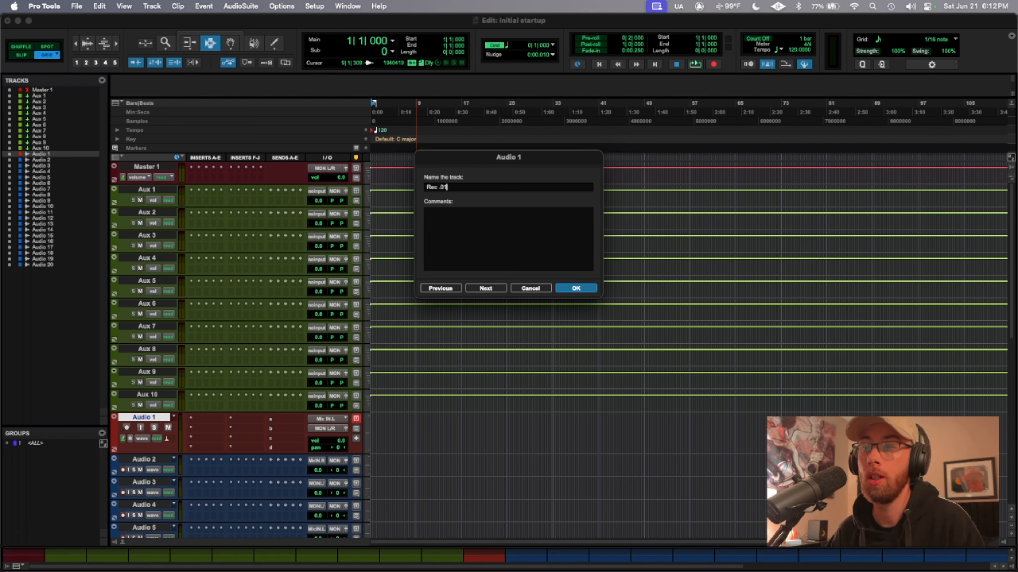
pyautogui.press('Return')
# Try out new playlists Rec .02 and Rec .03 on the red recording track and undo both
pyautogui.hotkey('ctrl', '\\')
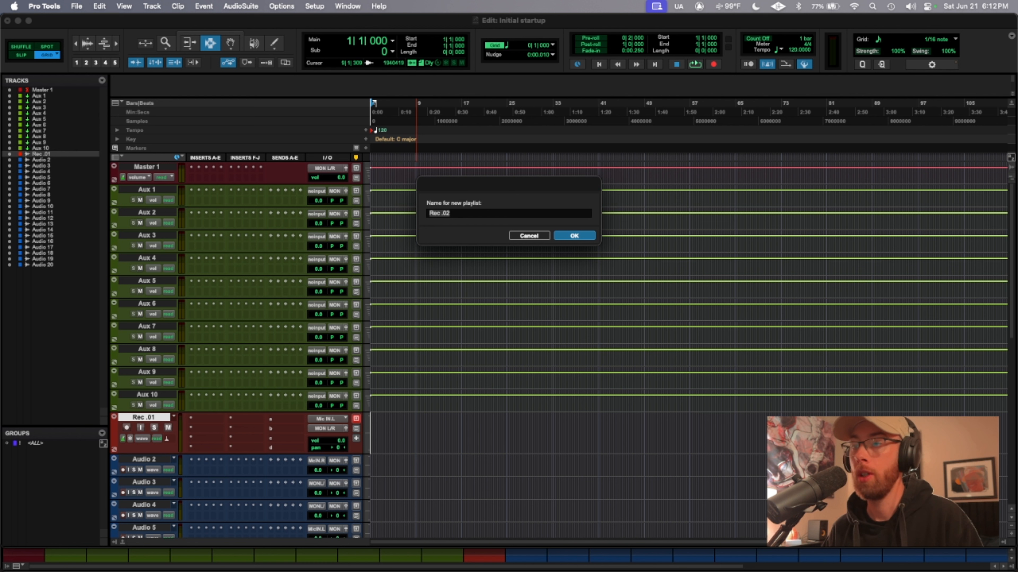
pyautogui.press('Return')
pyautogui.hotkey('ctrl', '\\')
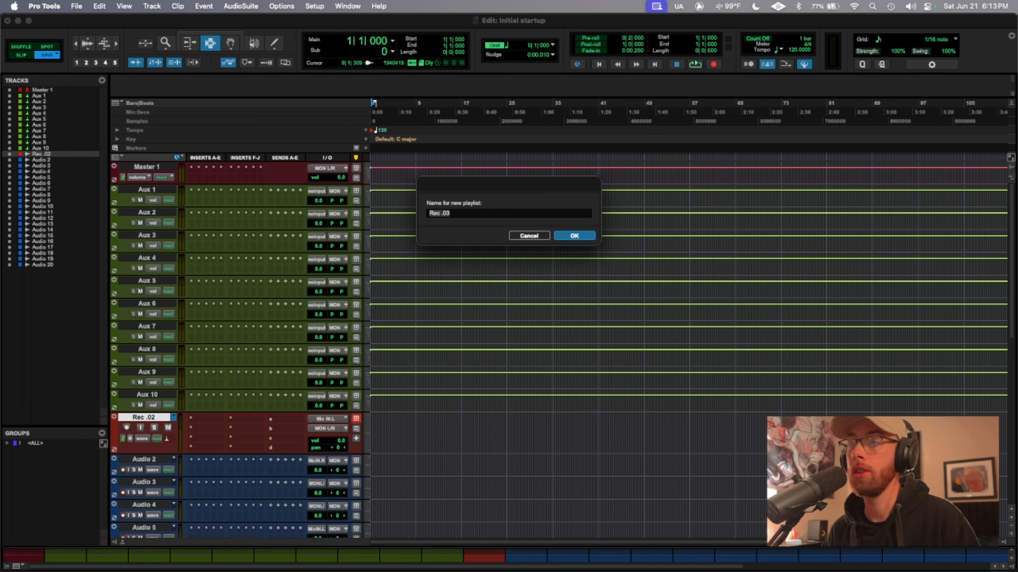
pyautogui.press('Return')
pyautogui.hotkey('ctrl', '\\')
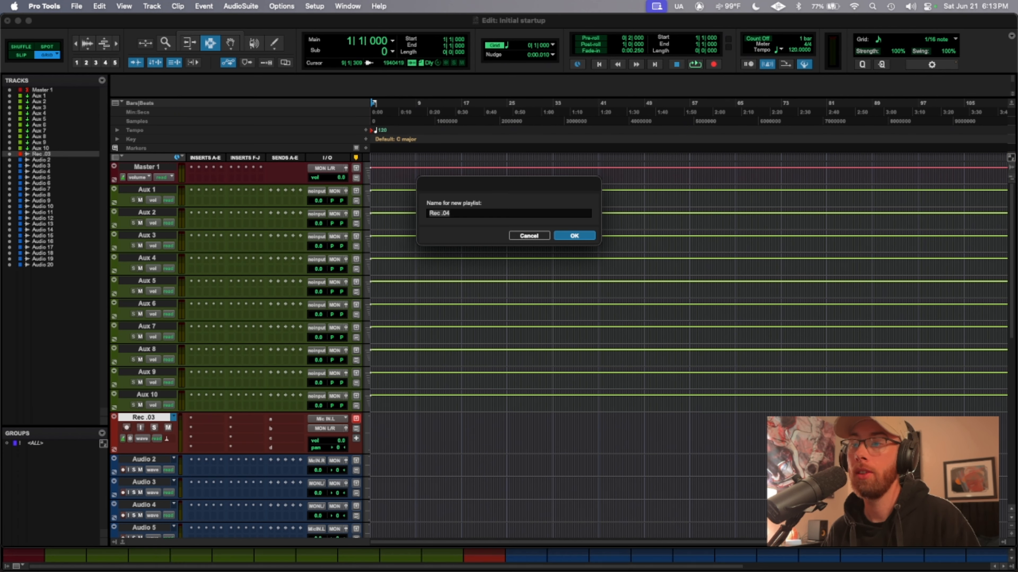
pyautogui.press('Escape')
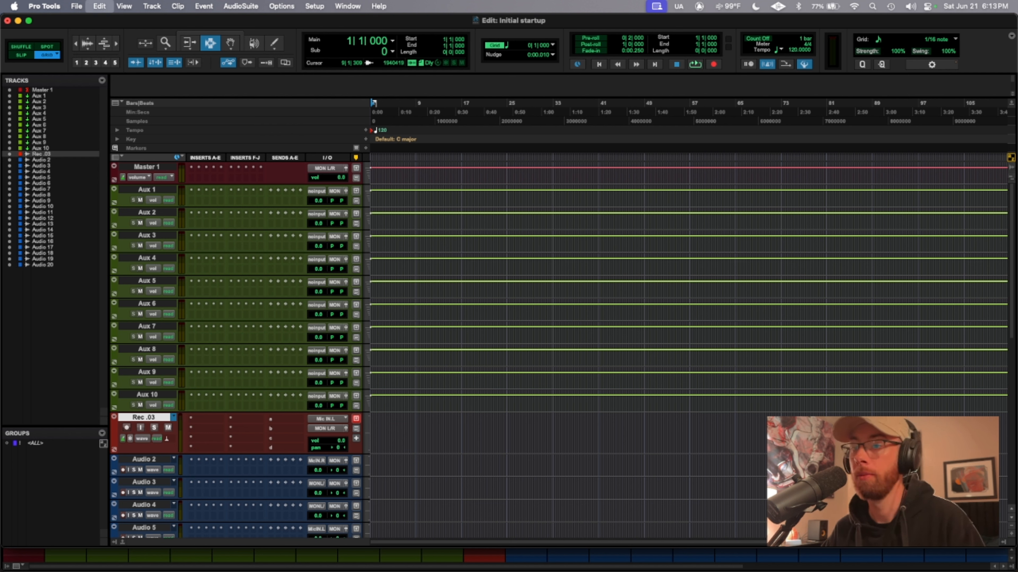
pyautogui.press('super+z')
pyautogui.press('super+z')
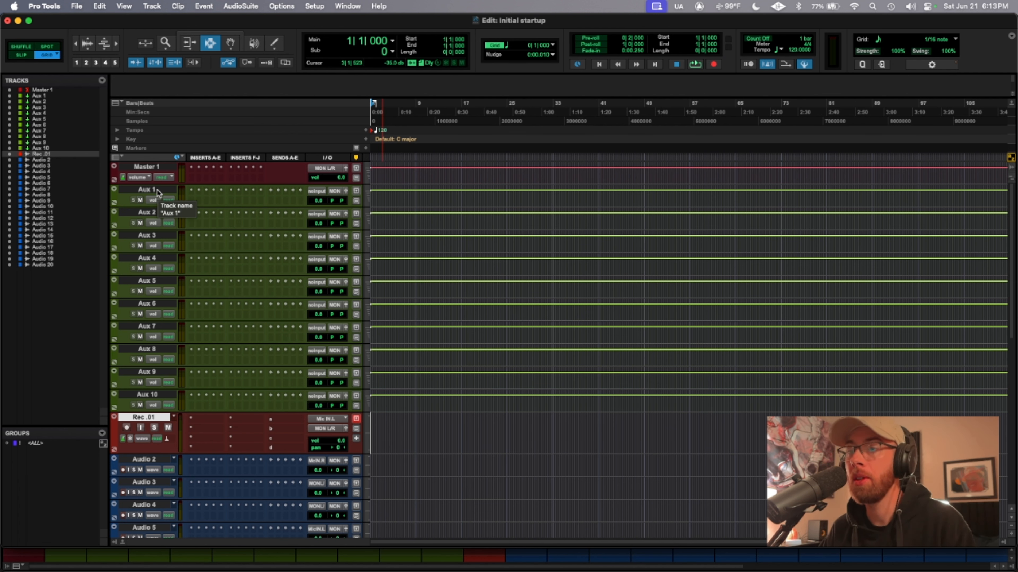
# Rename the Aux 1, Aux 2 and Aux 3 tracks as "LA-2A", "Distressor" and "Fairchild"
pyautogui.doubleClick(157, 193)
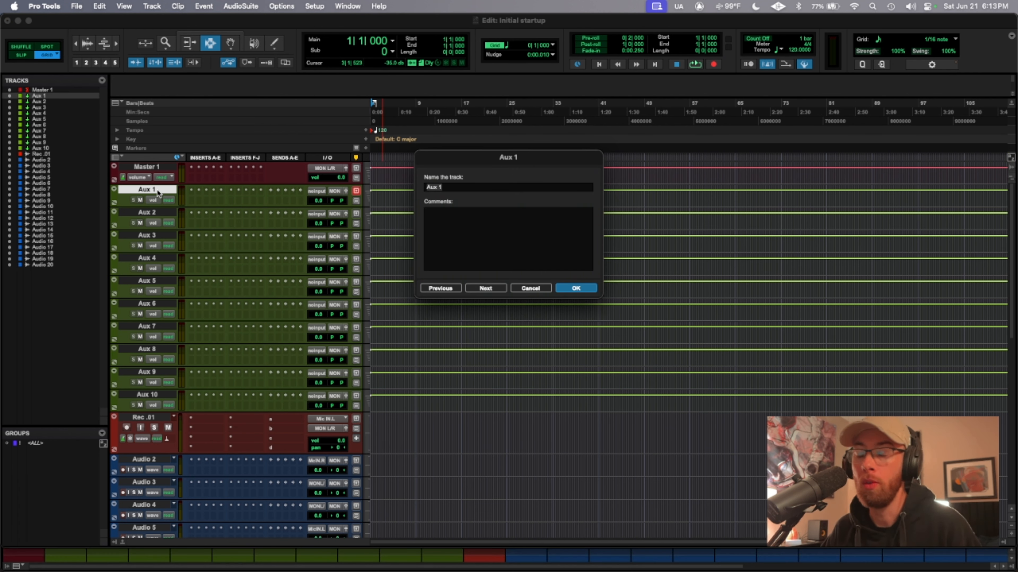
pyautogui.write('LA')
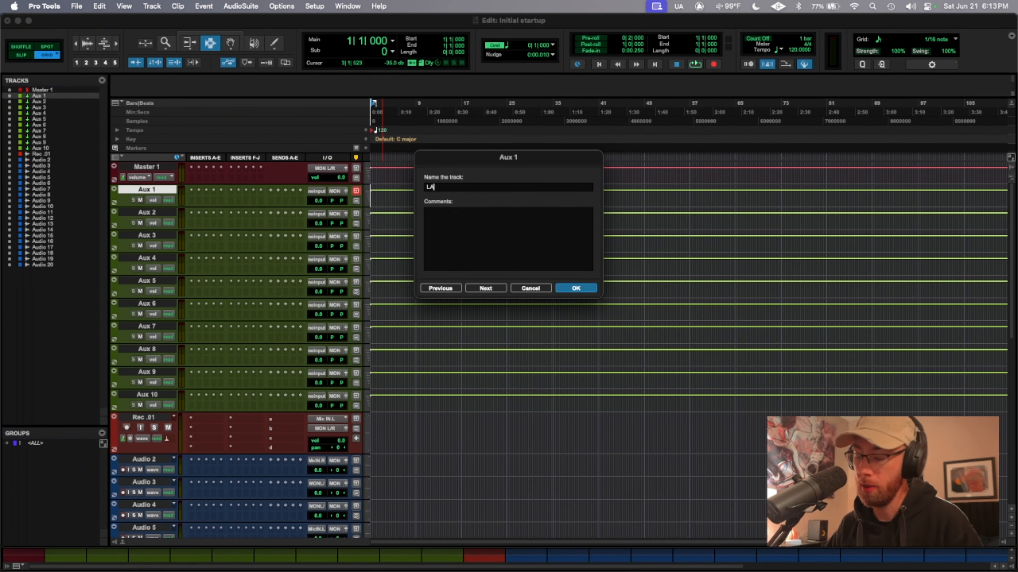
pyautogui.write('-2A')
pyautogui.press('Return')
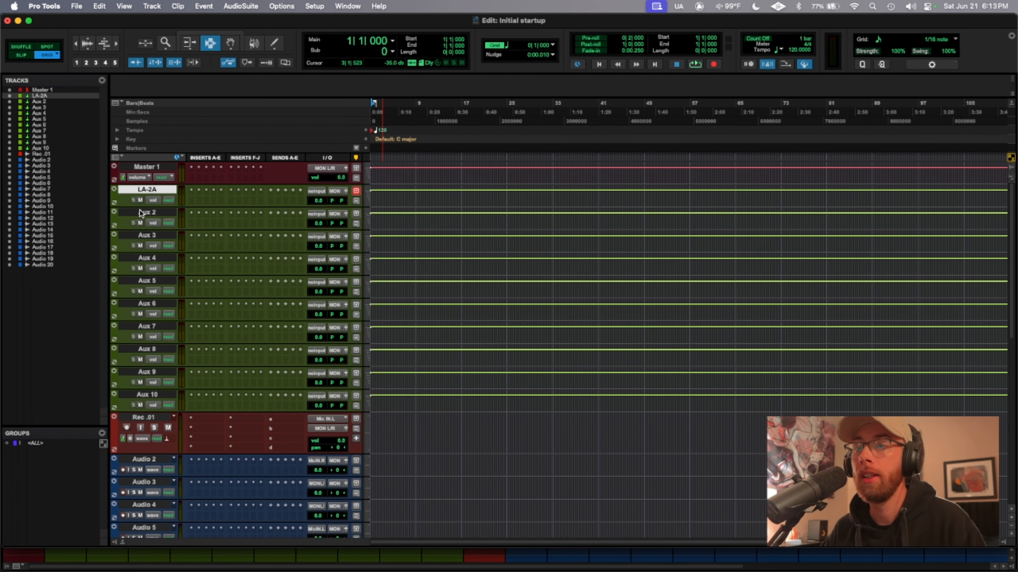
pyautogui.doubleClick(140, 212)
pyautogui.write('Distressor')
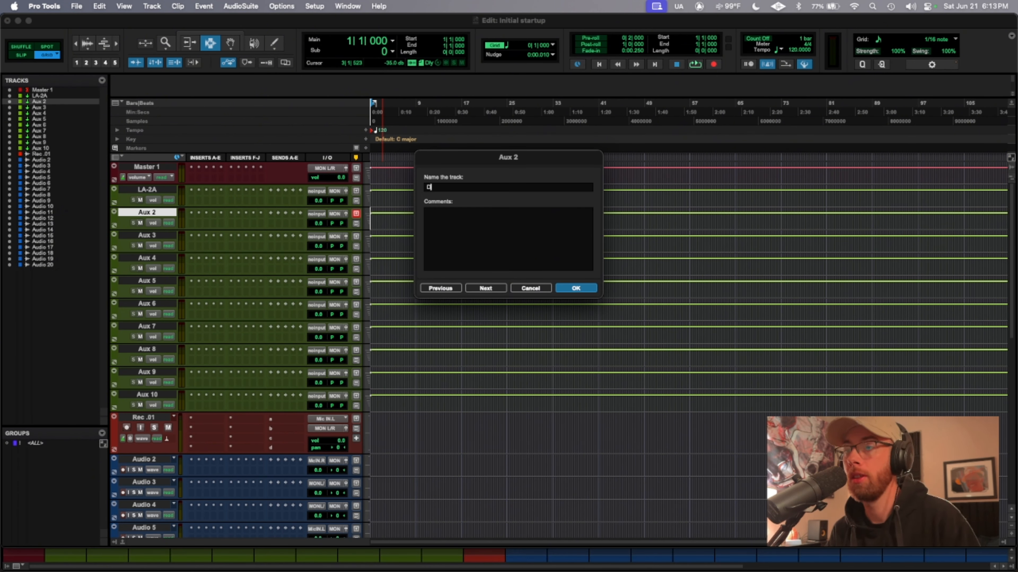
pyautogui.press('Return')
pyautogui.doubleClick(142, 236)
pyautogui.write('Fairchild')
pyautogui.press('Return')
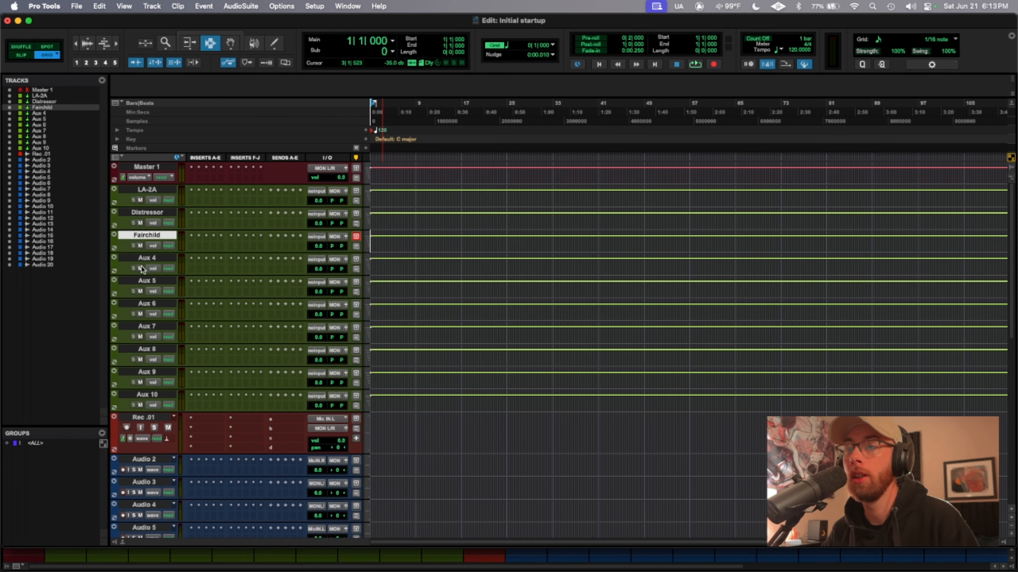
# Rename the Aux 4 track as "Verb" and the Aux 5 track as "Dly"
pyautogui.doubleClick(152, 259)
pyautogui.write('Verb')
pyautogui.press('Return')
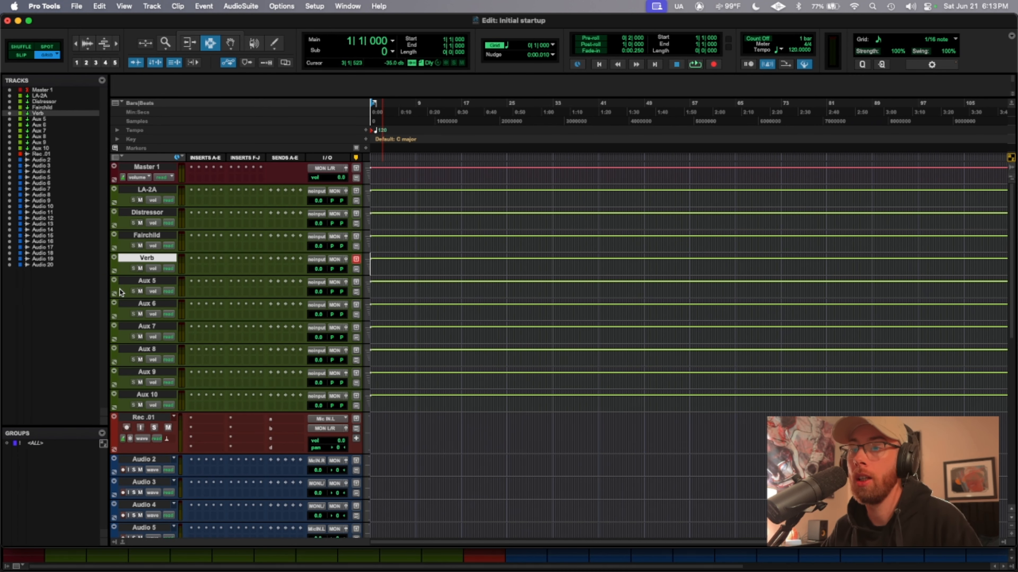
pyautogui.doubleClick(146, 281)
pyautogui.write('Dly')
pyautogui.press('Return')
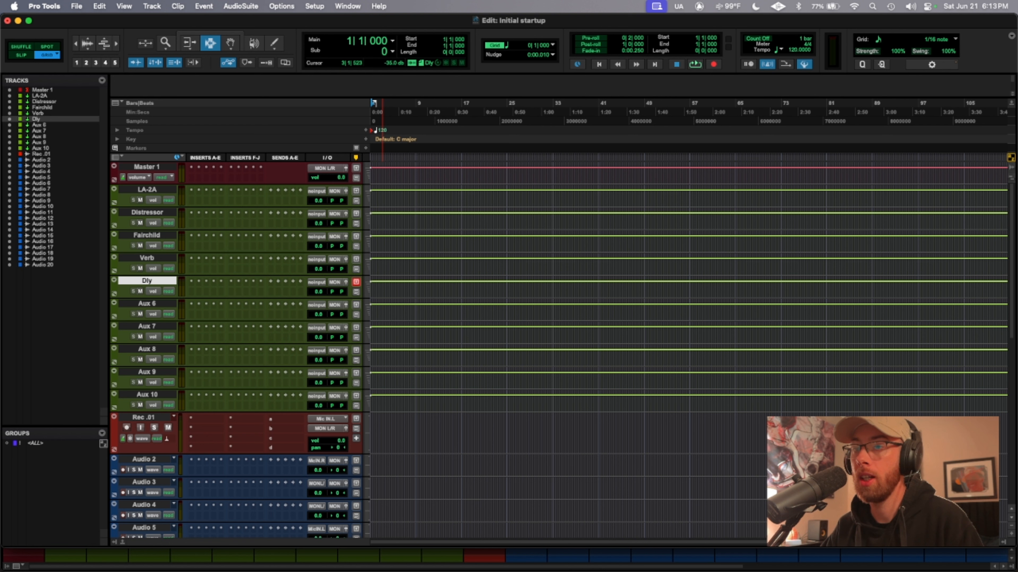
# Rename the Aux 6 track as "Lead out" and move it below Aux 10, directly above the Rec .01 track
pyautogui.doubleClick(147, 303)
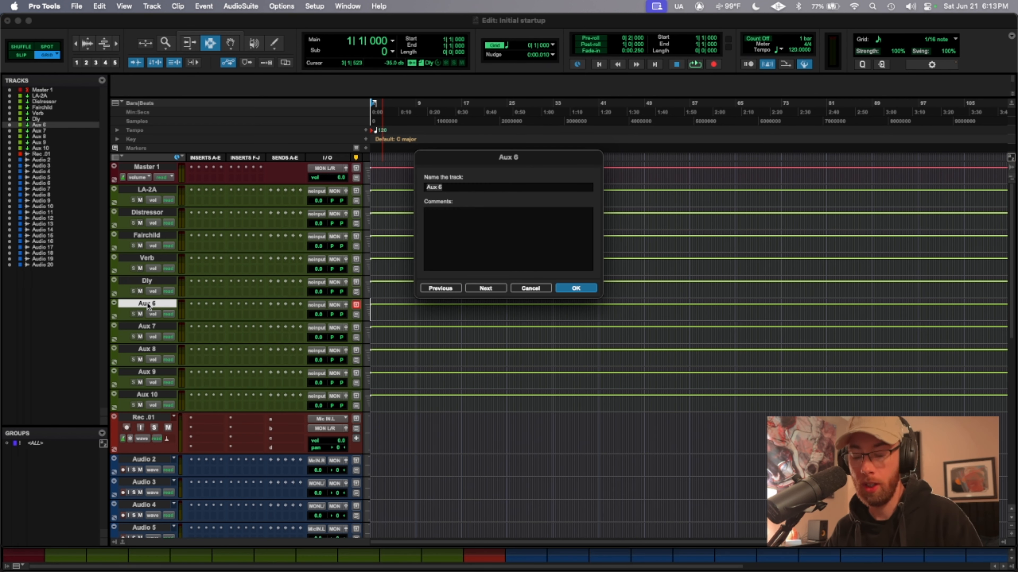
pyautogui.write('Lead out')
pyautogui.press('Return')
pyautogui.moveTo(147, 304); pyautogui.dragTo(168, 413)
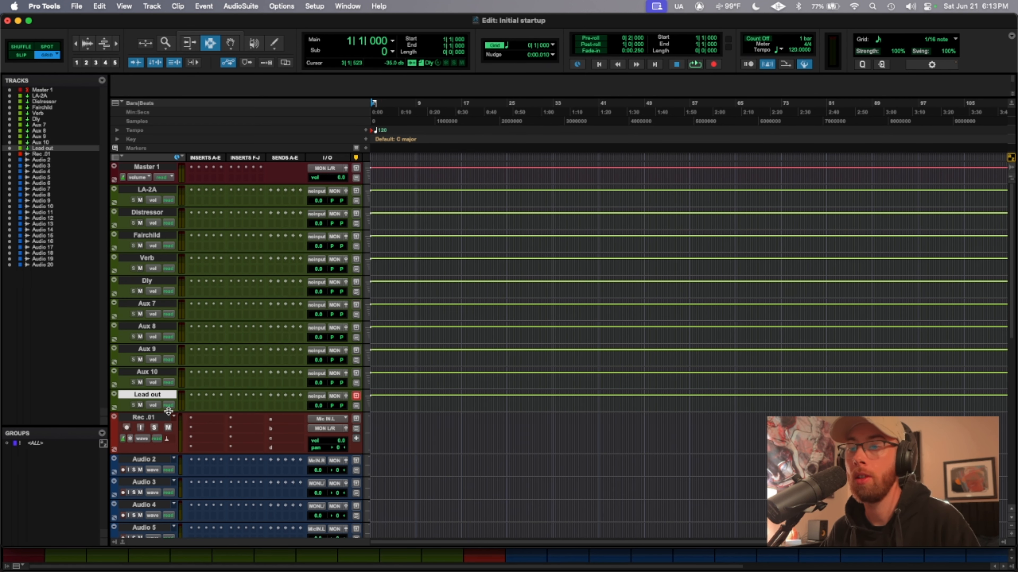
pyautogui.scroll(-2, 169, 412)
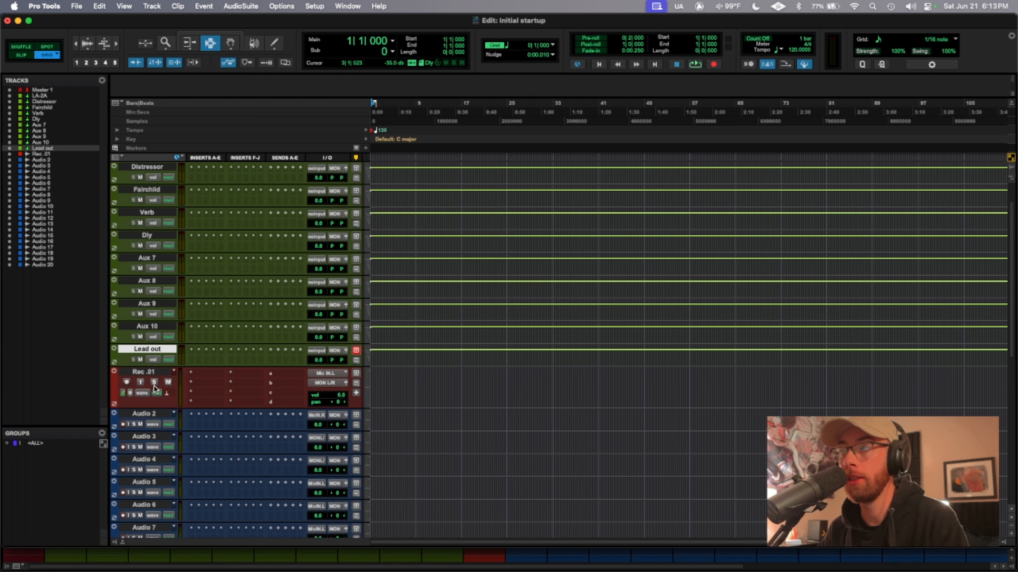
# Try out the Lead out track below Rec .01, and restore the order with Rec .01 below it
pyautogui.moveTo(150, 348); pyautogui.dragTo(163, 415)
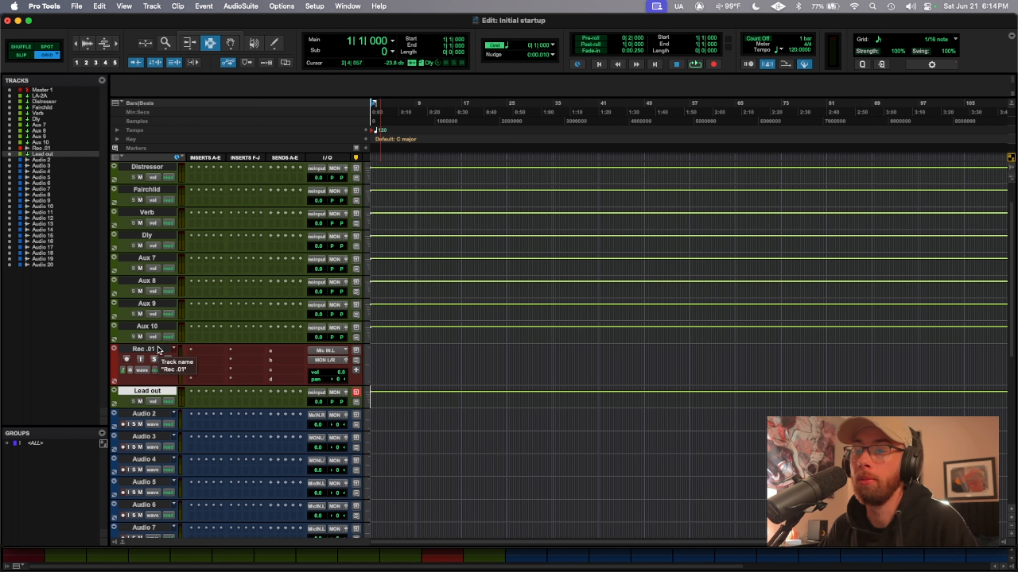
pyautogui.moveTo(158, 349); pyautogui.dragTo(148, 406)
# Color the Audio 2, Audio 3 and Audio 4 tracks bright yellow
pyautogui.click(149, 414)
pyautogui.keyDown('shift'); pyautogui.click(155, 460); pyautogui.keyUp('shift')
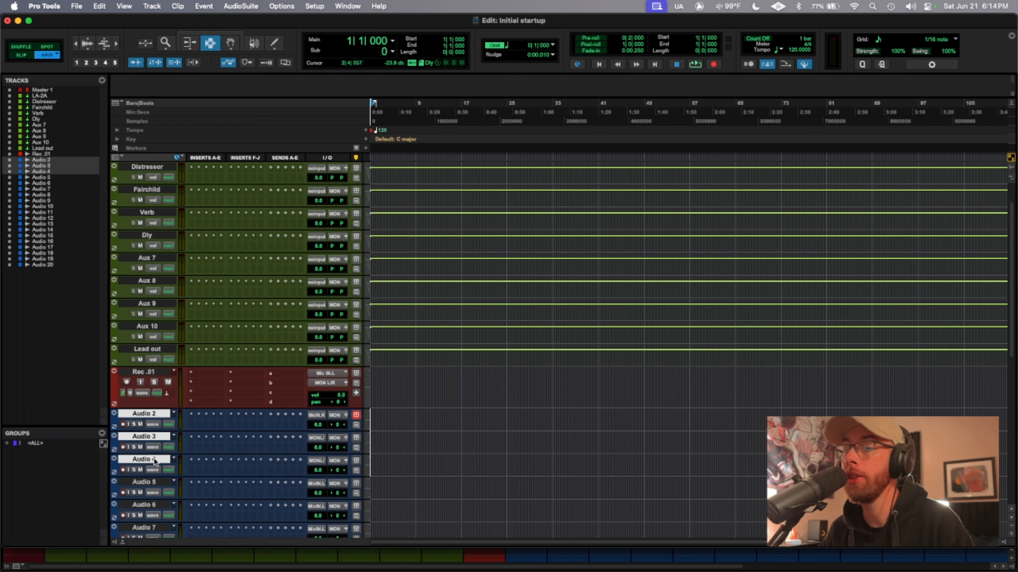
pyautogui.doubleClick(115, 420)
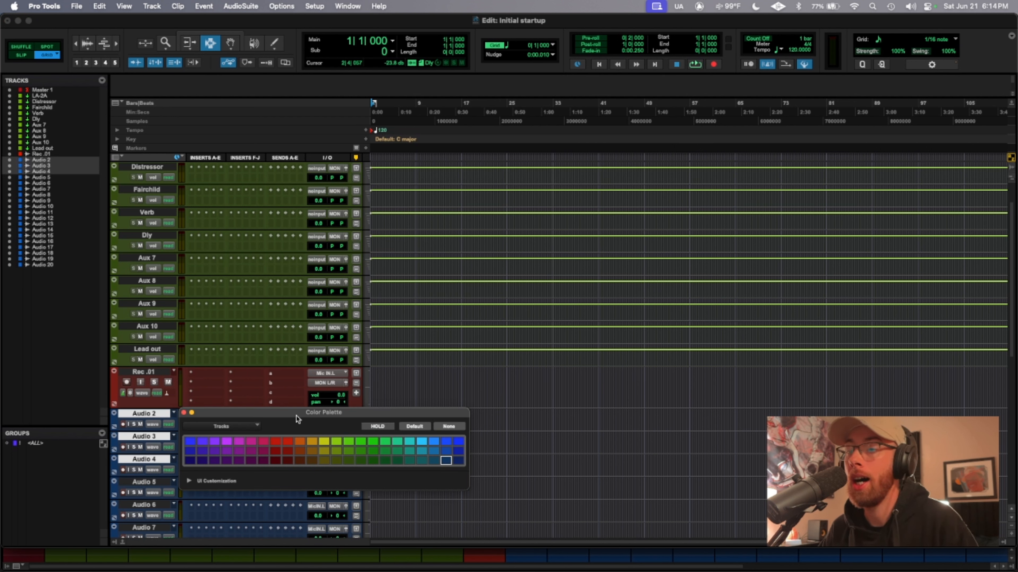
pyautogui.click(323, 441)
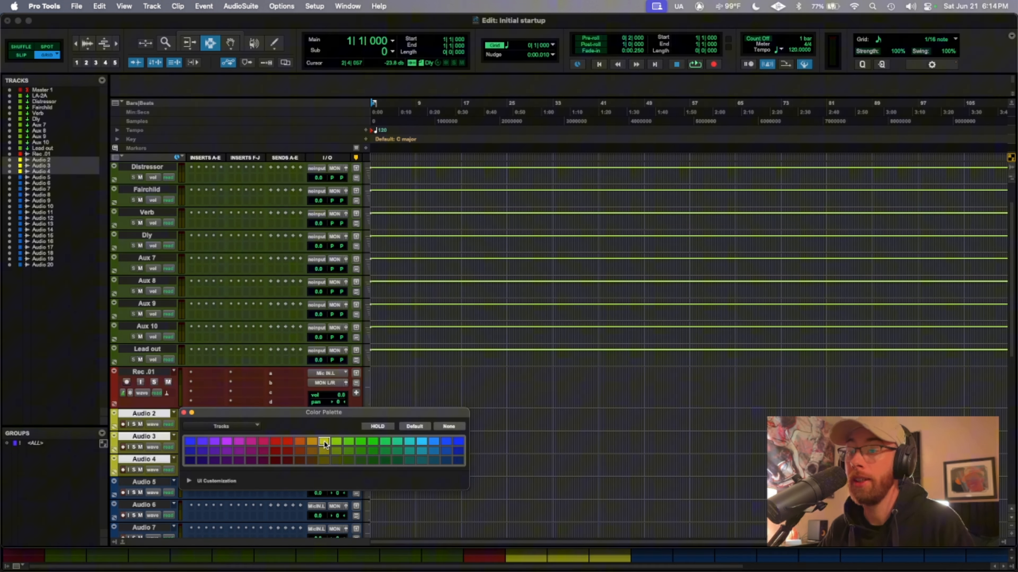
pyautogui.click(192, 413)
# Rename the Audio 2, Audio 3 and Audio 4 tracks as "LD 1", "LD 2" and "adlib"
pyautogui.doubleClick(154, 414)
pyautogui.write('LD 1')
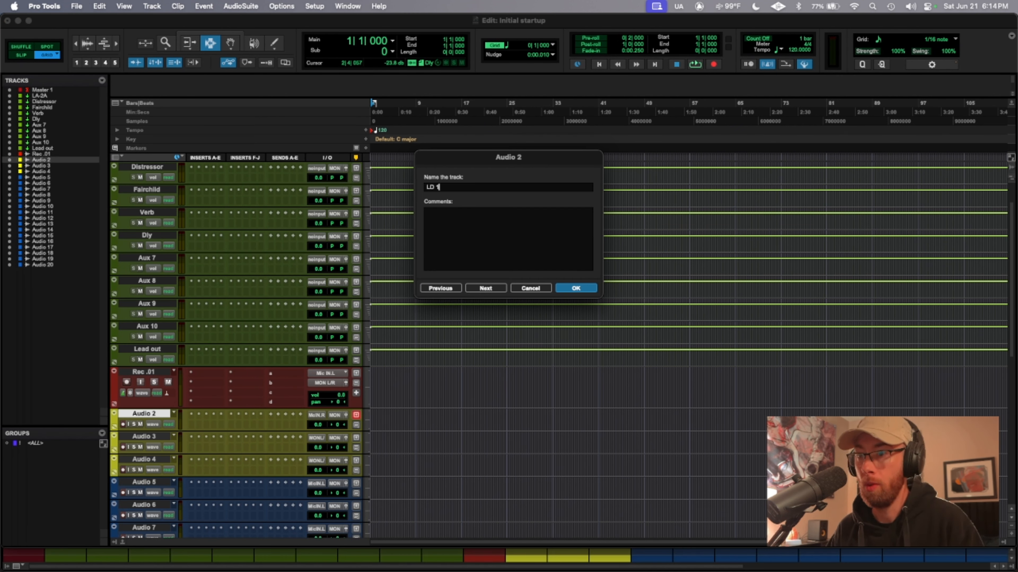
pyautogui.press('super+Right')
pyautogui.write('LD 2')
pyautogui.press('super+Right')
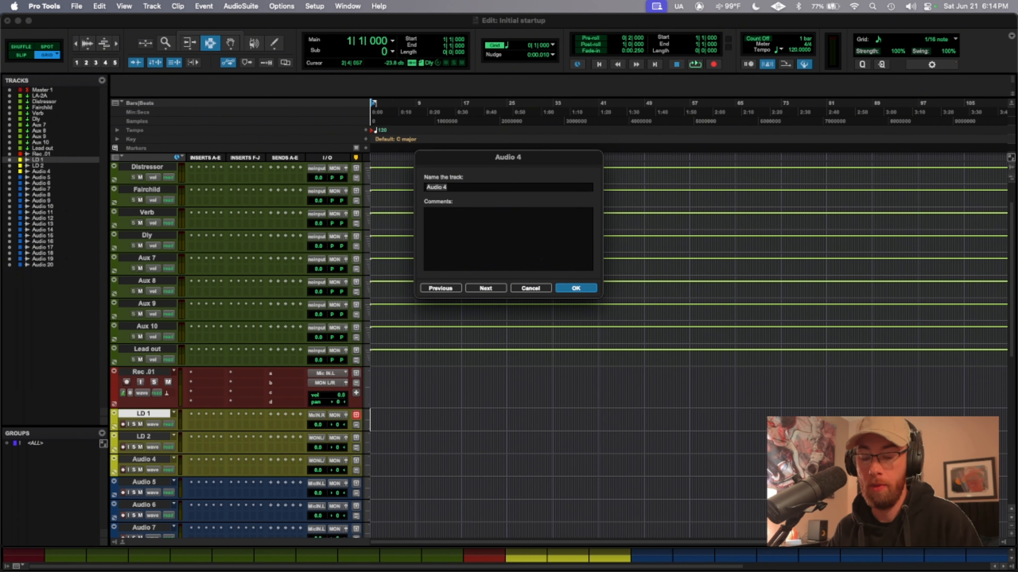
pyautogui.write('adlib')
pyautogui.press('Return')
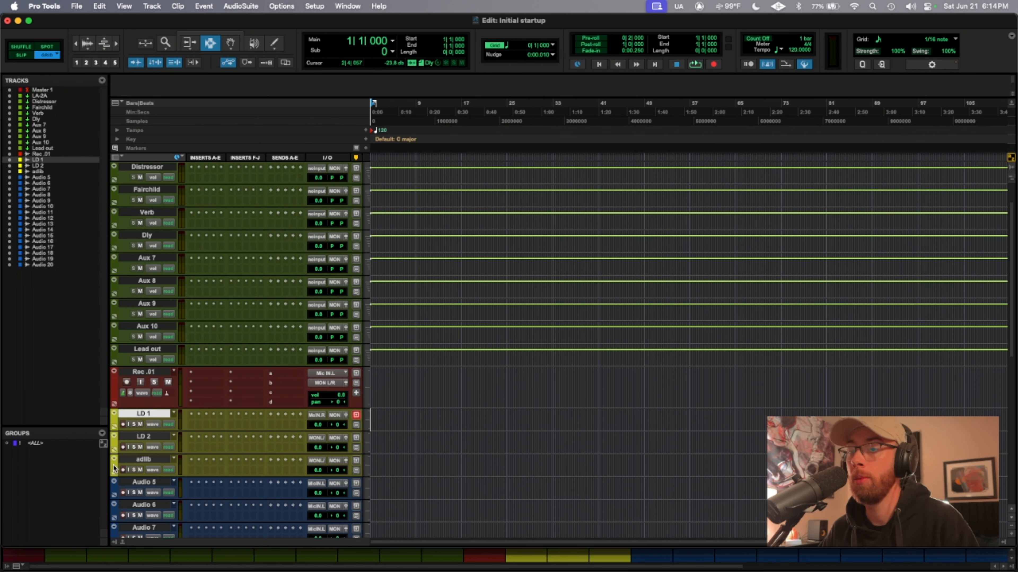
# Color the adlib track orange, and rename Audio 5 as "adlib 2" with the same orange color
pyautogui.doubleClick(114, 466)
pyautogui.click(298, 486)
pyautogui.click(184, 457)
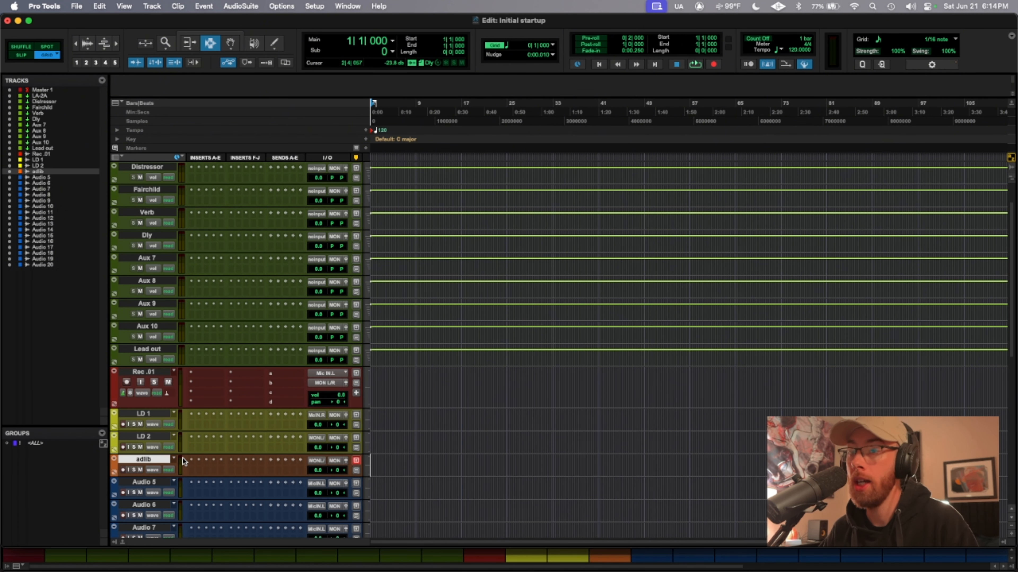
pyautogui.click(149, 487)
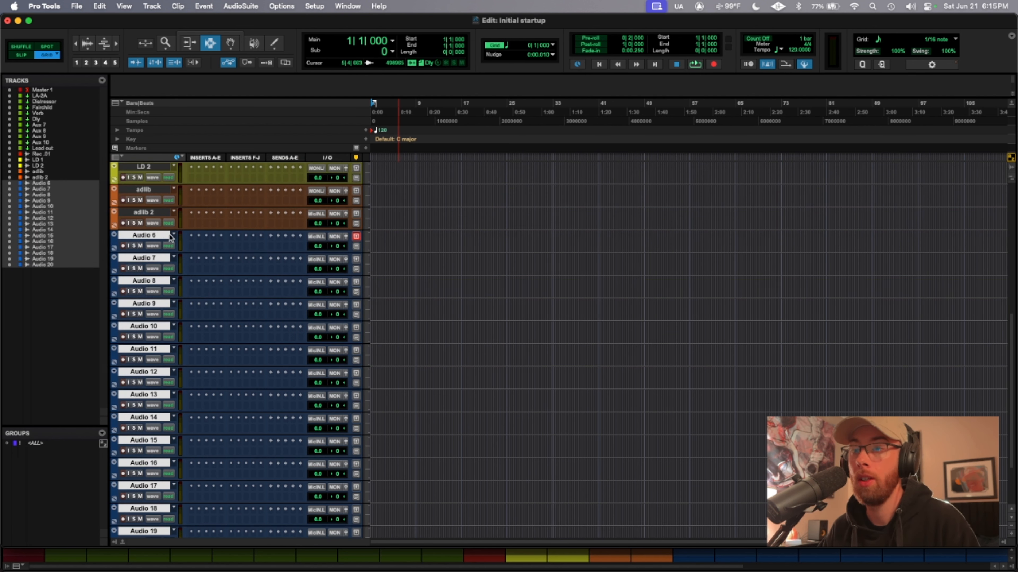
# Route the outputs of Audio 6 through Audio 9 to a new stereo aux input track named "BGVS"
pyautogui.click(161, 236)
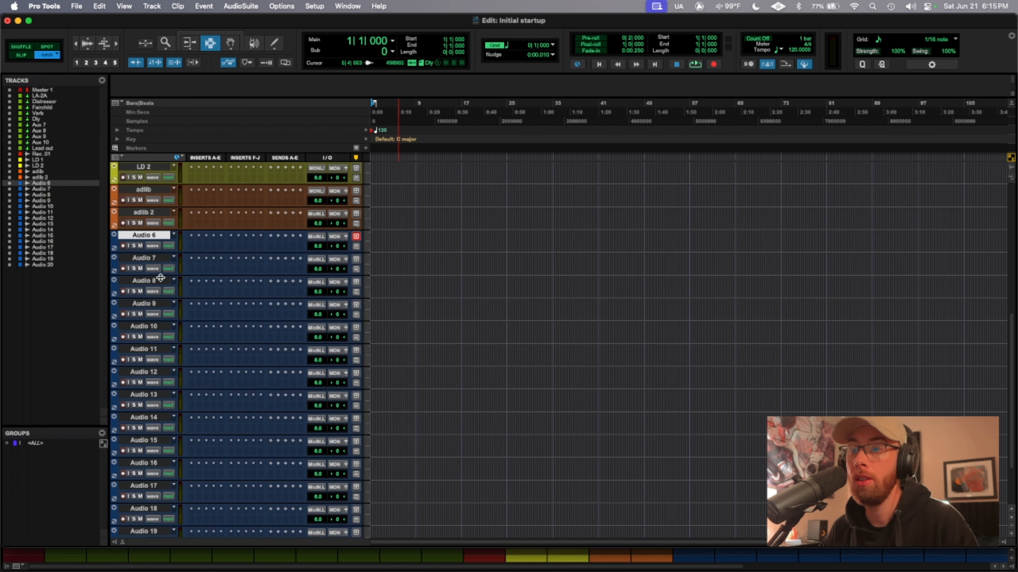
pyautogui.keyDown('shift'); pyautogui.click(163, 306); pyautogui.keyUp('shift')
pyautogui.click(335, 237)
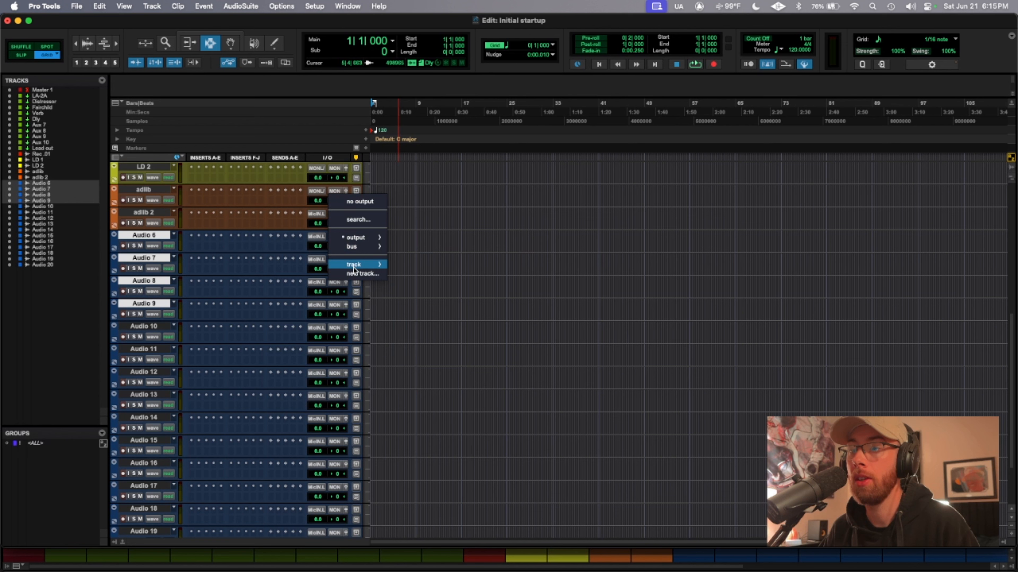
pyautogui.click(353, 275)
pyautogui.write('BGVS')
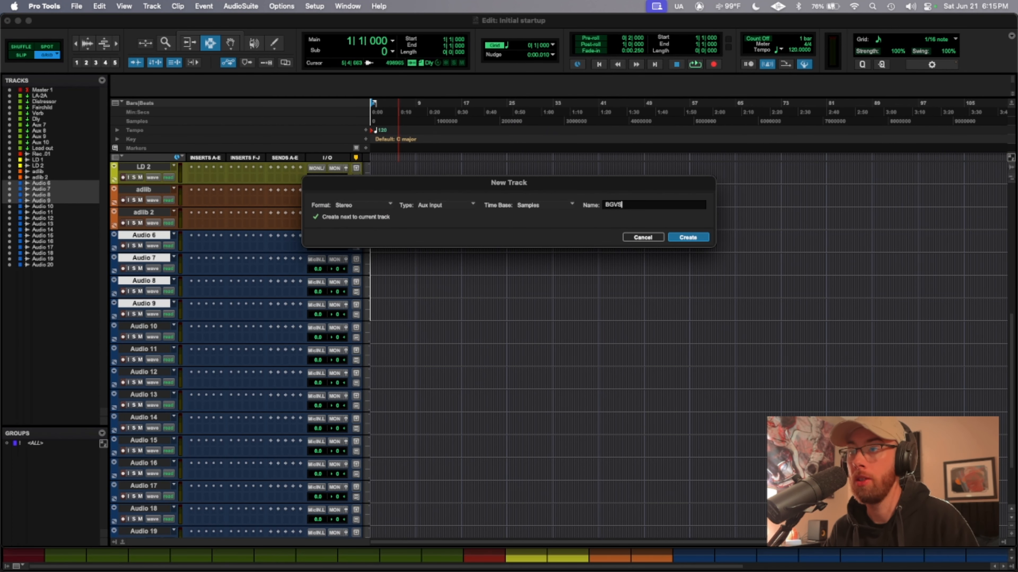
pyautogui.press('Return')
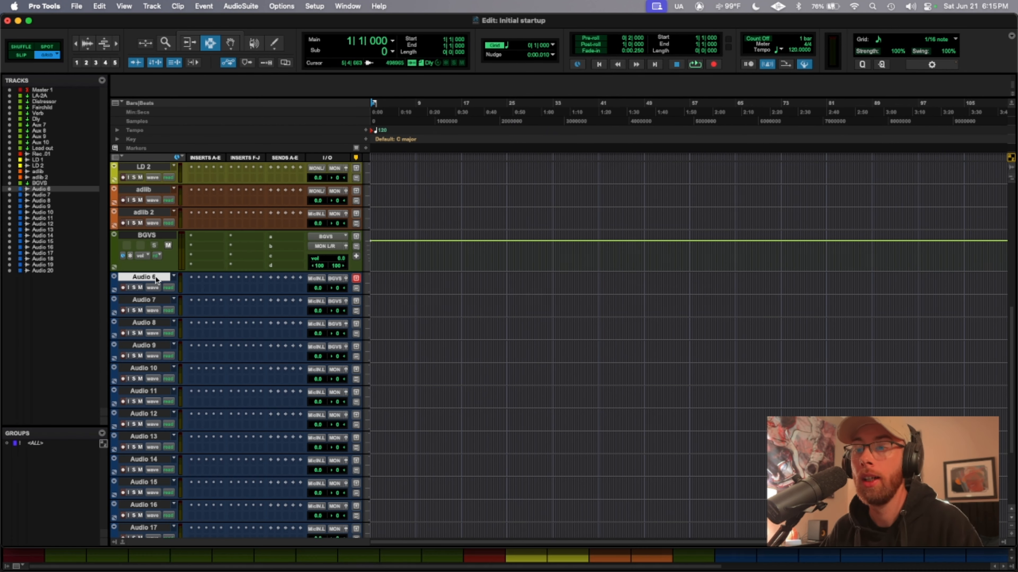
# Color the Audio 6 through Audio 9 tracks dark purple
pyautogui.keyDown('shift'); pyautogui.click(160, 346); pyautogui.keyUp('shift')
pyautogui.click(227, 370)
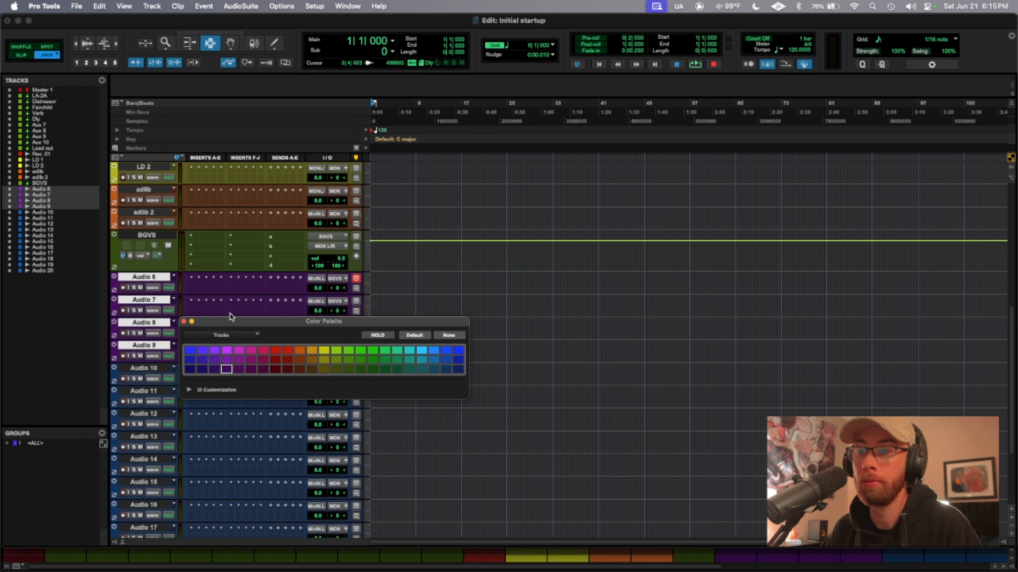
pyautogui.moveTo(232, 321); pyautogui.dragTo(518, 257)
# Route the outputs of Audio 10 through Audio 20 to a new stereo aux input track named "BGV 2"
pyautogui.click(162, 371)
pyautogui.scroll(-5, 162, 370)
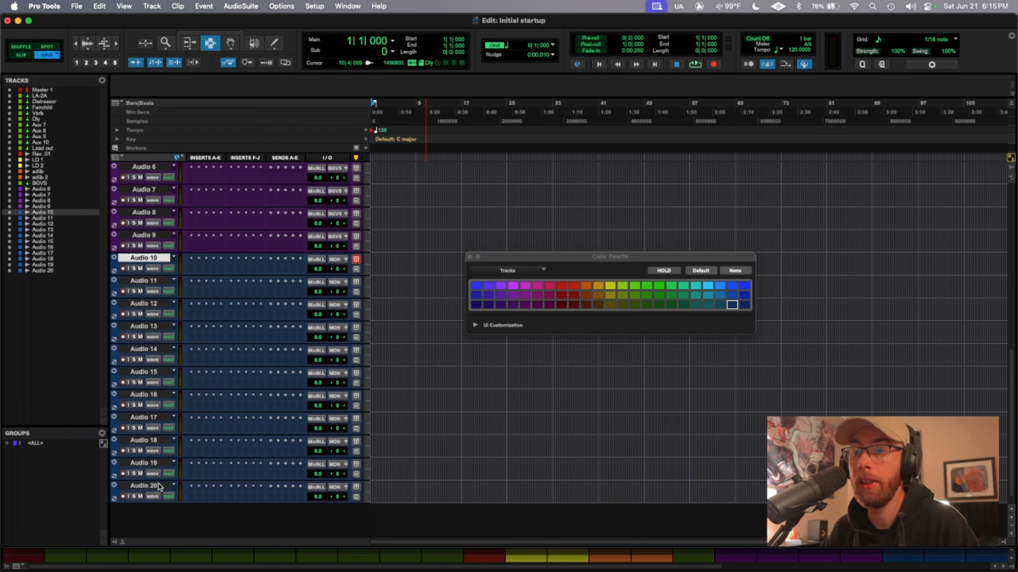
pyautogui.keyDown('shift'); pyautogui.click(144, 486); pyautogui.keyUp('shift')
pyautogui.click(335, 259)
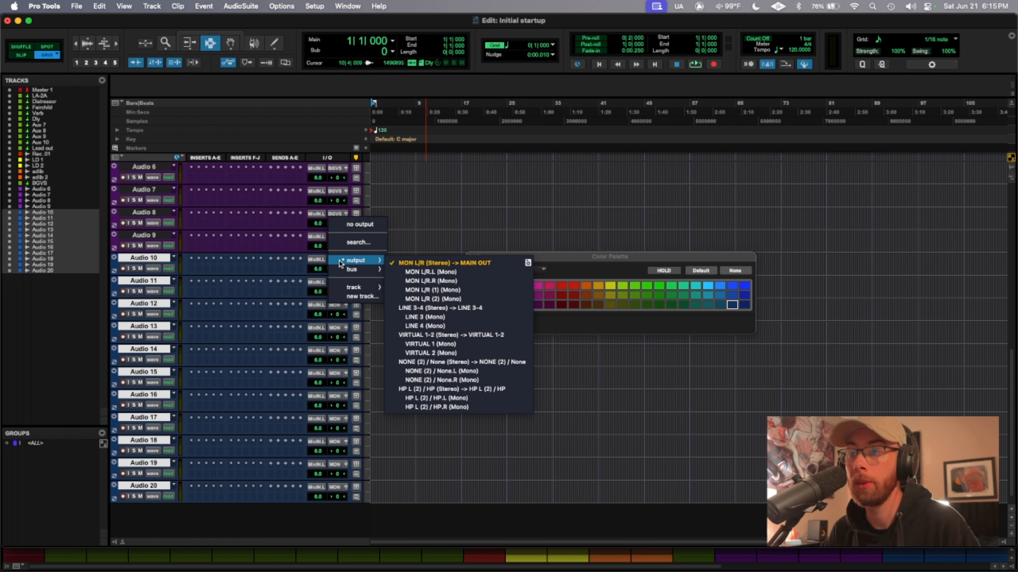
pyautogui.click(358, 301)
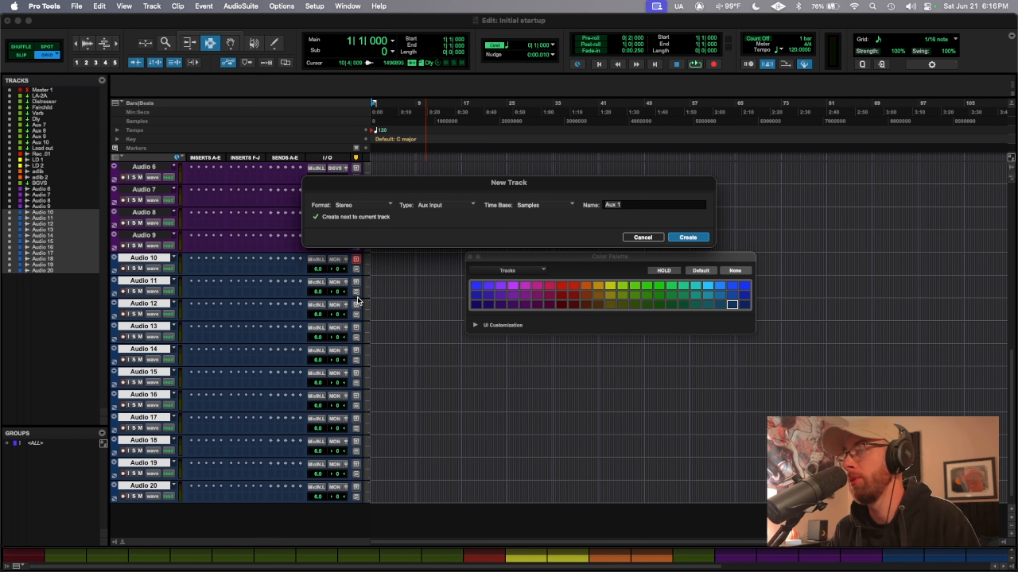
pyautogui.write('BGV 2')
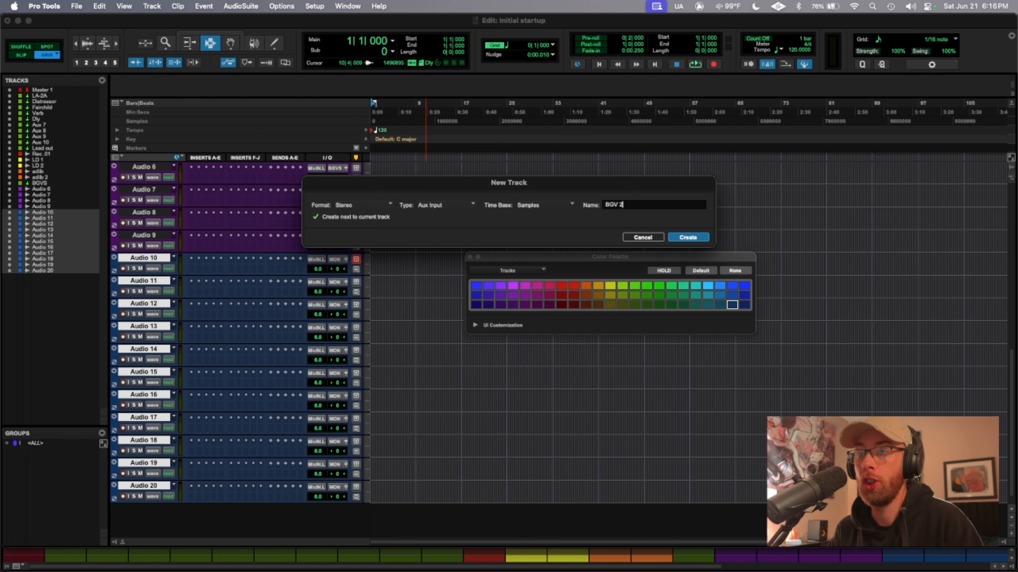
pyautogui.press('Return')
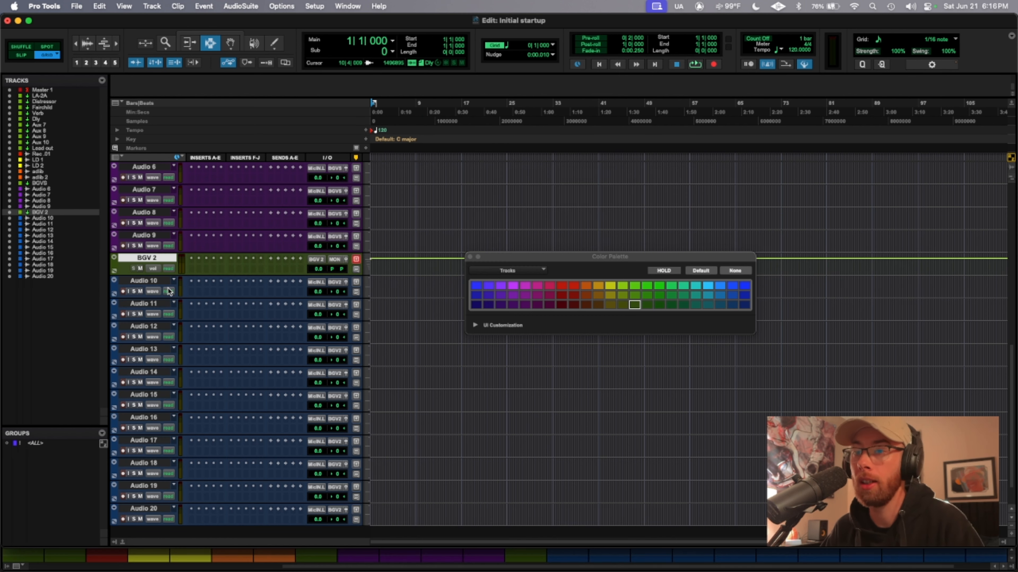
# Pan the Audio 6 through Audio 9 tracks alternately 100 left and 100 right
pyautogui.scroll(3, 335, 294)
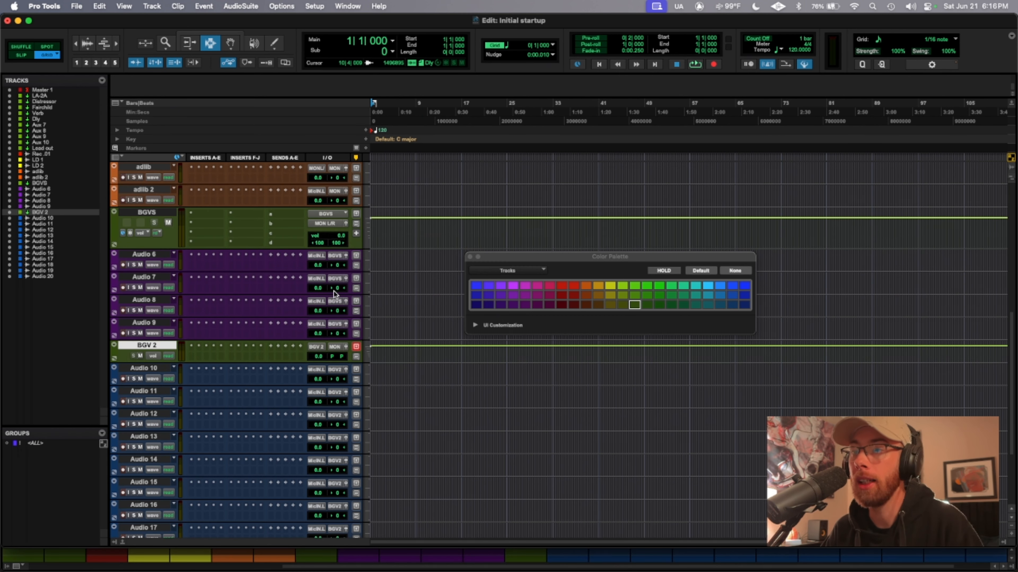
pyautogui.moveTo(338, 266); pyautogui.dragTo(329, 265)
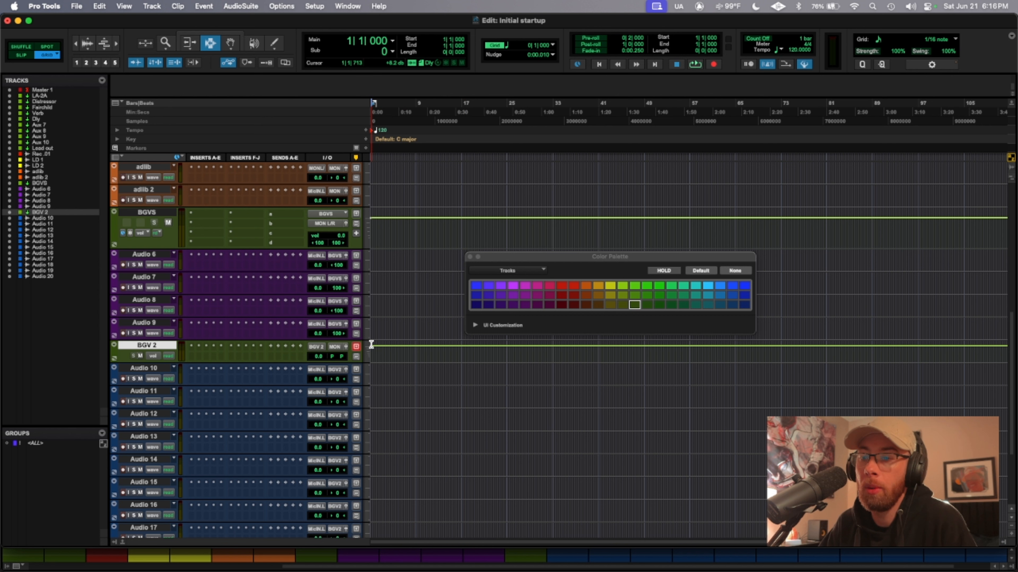
pyautogui.click(470, 256)
# Pan the blue tracks from Audio 10 downward alternately 100 left and 100 right
pyautogui.scroll(-4, 319, 345)
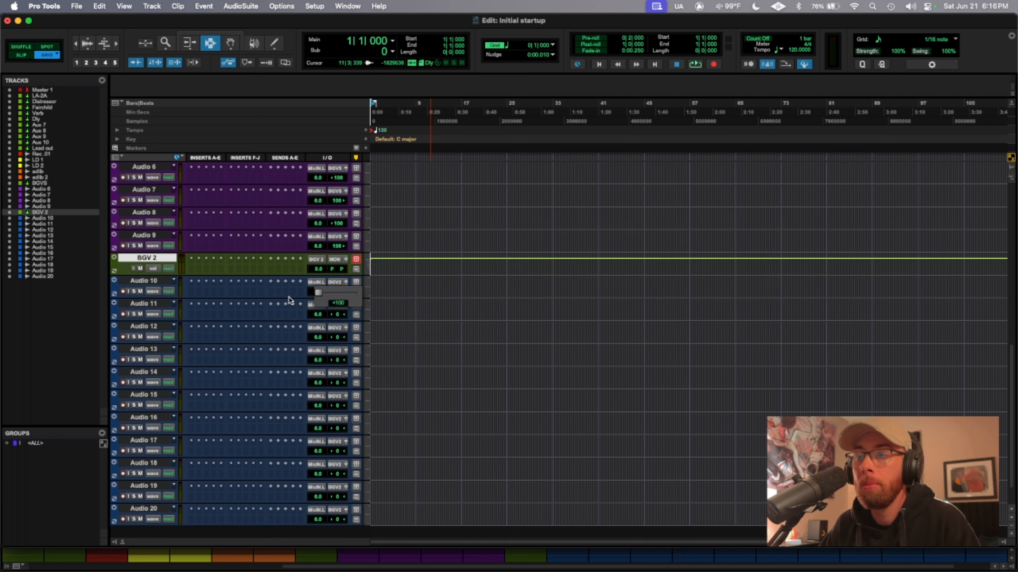
pyautogui.moveTo(337, 318); pyautogui.dragTo(390, 315)
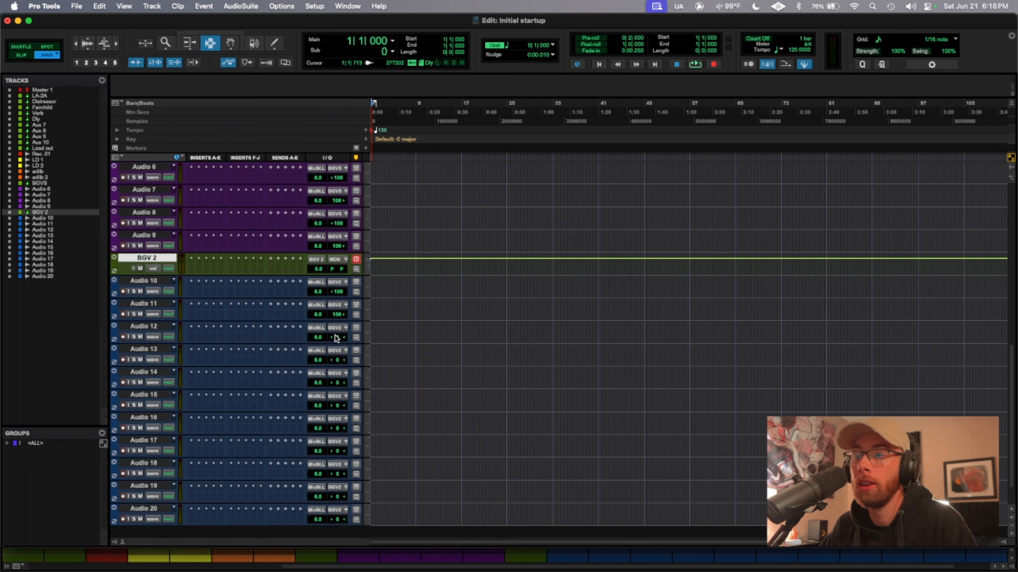
pyautogui.moveTo(337, 339); pyautogui.dragTo(400, 359)
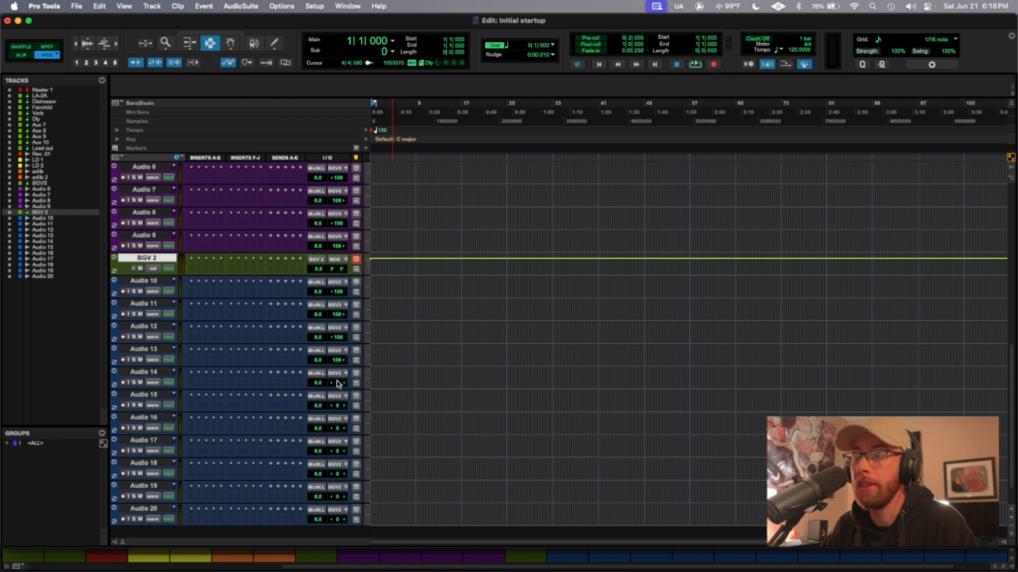
pyautogui.moveTo(337, 383); pyautogui.dragTo(405, 408)
pyautogui.moveTo(341, 429); pyautogui.dragTo(309, 476)
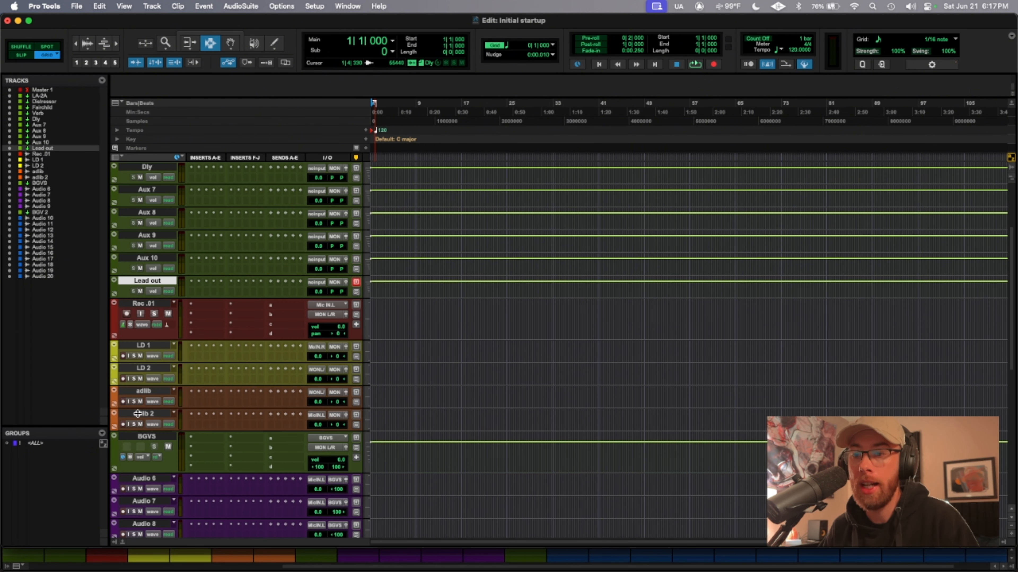
# Route the outputs of the Lead out and BGVS tracks to a new stereo aux input track named "ALL VOCALS"
pyautogui.keyDown('super'); pyautogui.click(162, 437); pyautogui.keyUp('super')
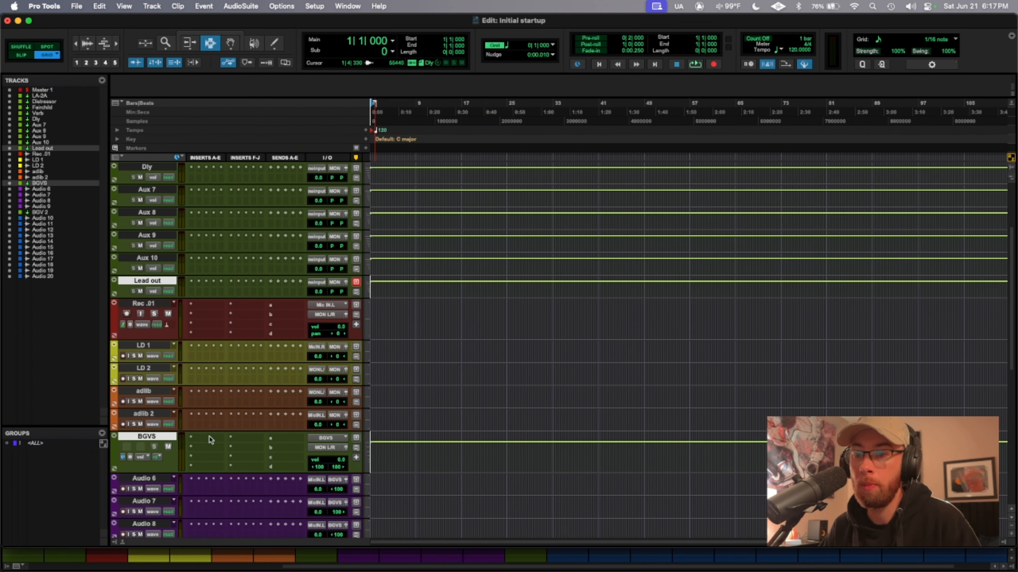
pyautogui.click(334, 448)
pyautogui.click(401, 399)
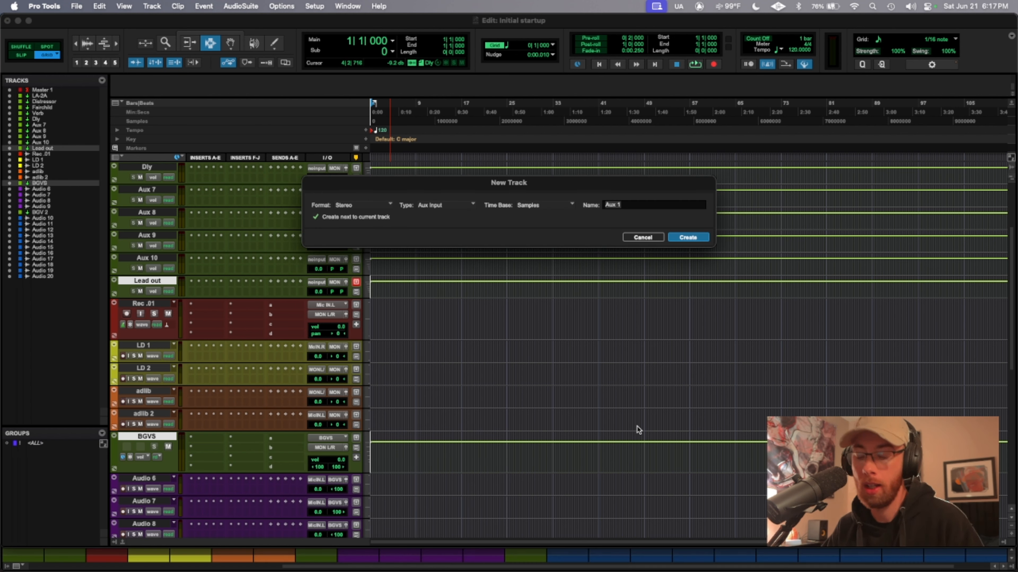
pyautogui.write('ALL V')
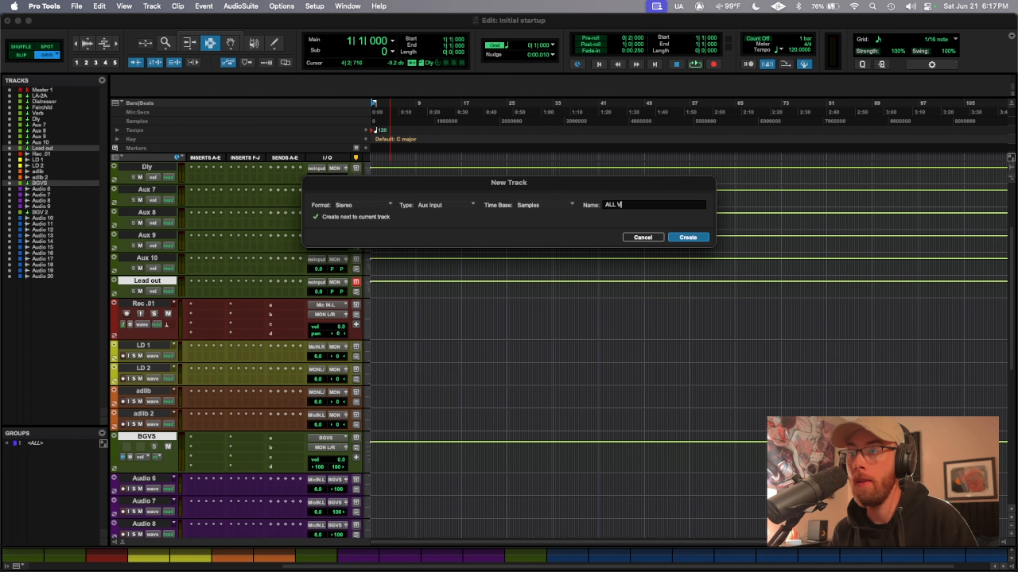
pyautogui.write('OCALS')
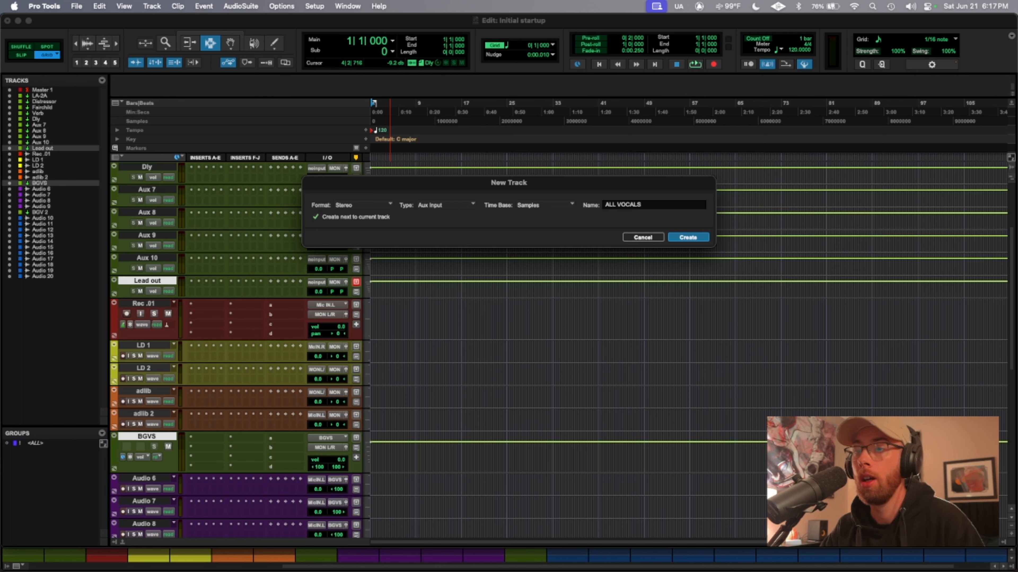
pyautogui.press('Return')
# Place the ALL VOCALS track directly above Lead out and increase its track height
pyautogui.moveTo(175, 478); pyautogui.dragTo(176, 279)
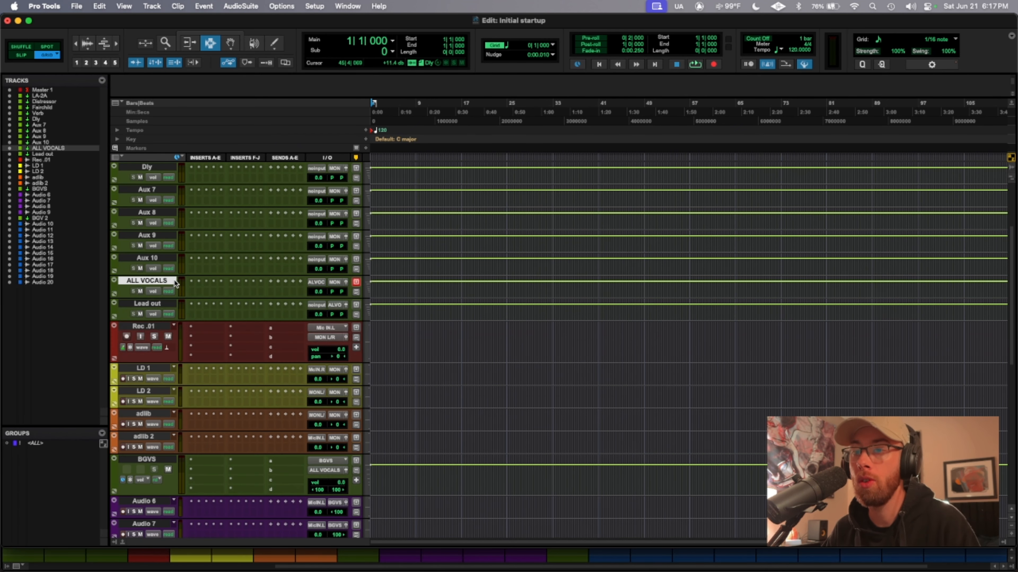
pyautogui.scroll(5, 163, 369)
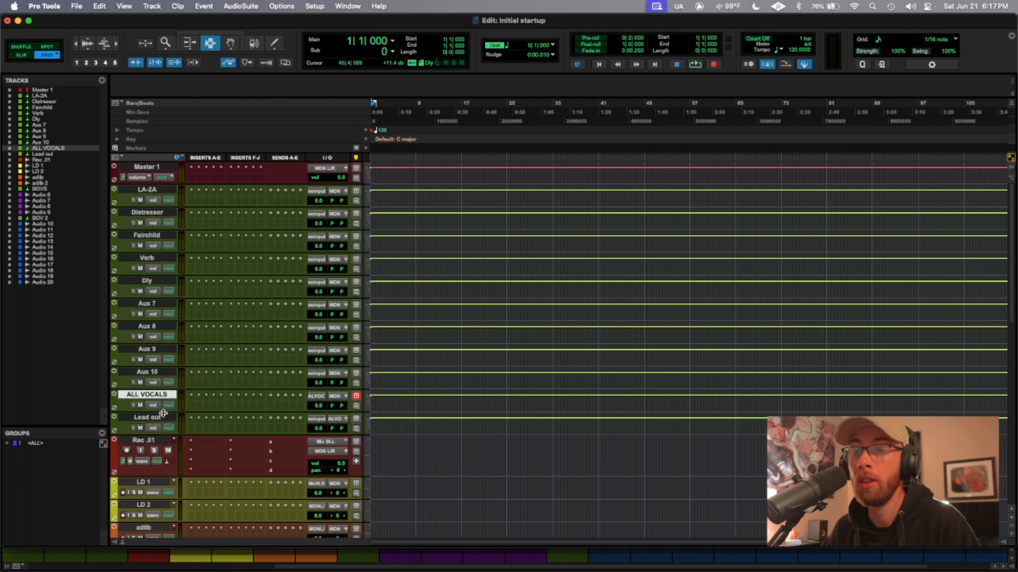
pyautogui.moveTo(164, 412); pyautogui.dragTo(164, 437)
# Color the Lead out and BGVS tracks a darker green than the other aux tracks
pyautogui.click(164, 428)
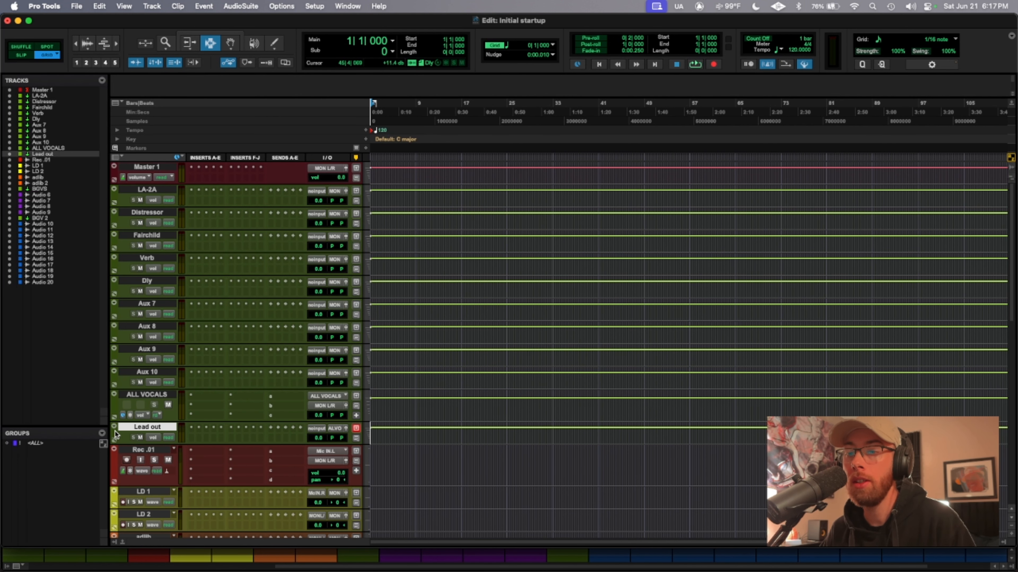
pyautogui.doubleClick(115, 436)
pyautogui.click(354, 464)
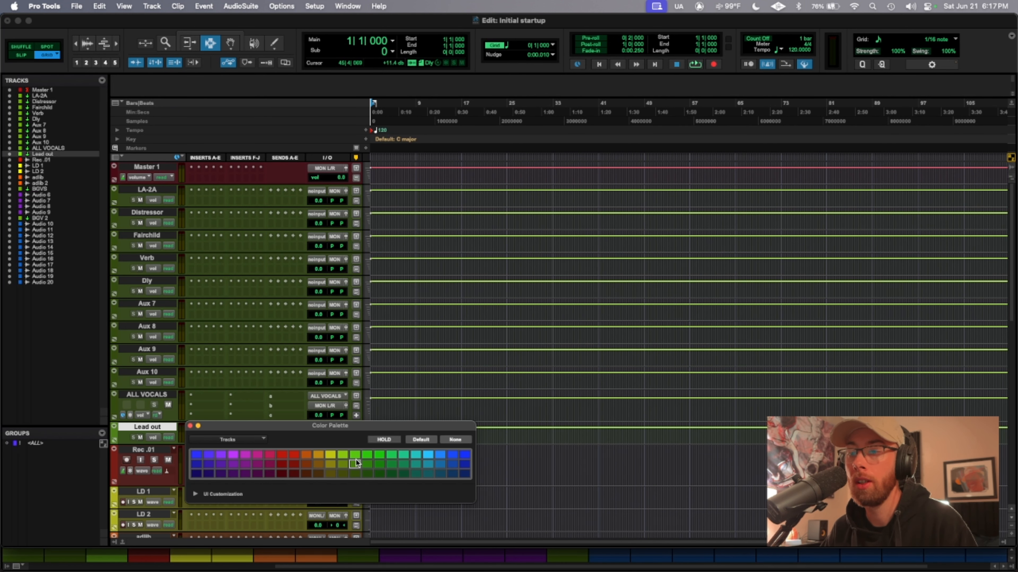
pyautogui.scroll(-3, 355, 463)
pyautogui.click(378, 473)
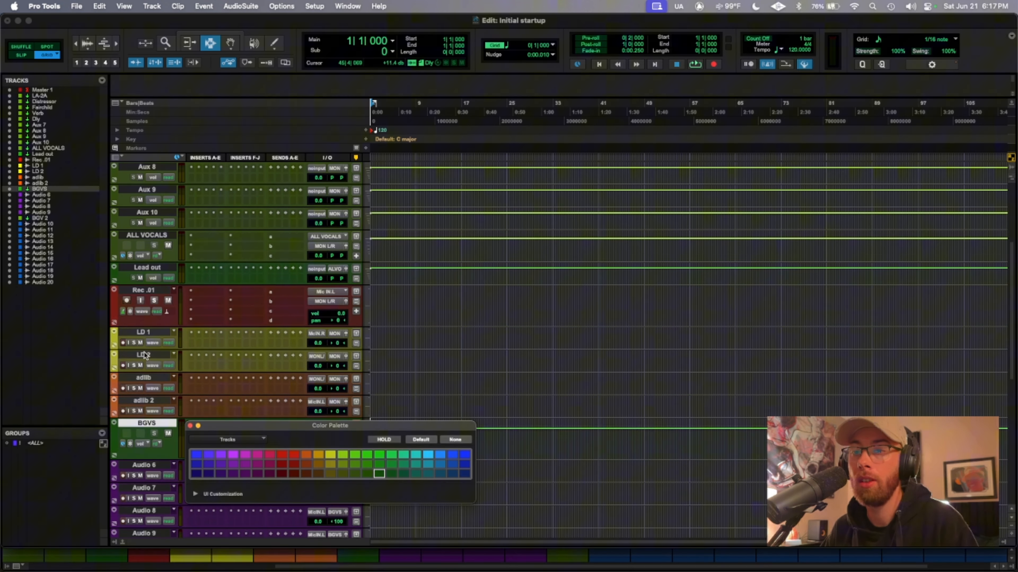
pyautogui.scroll(6, 144, 356)
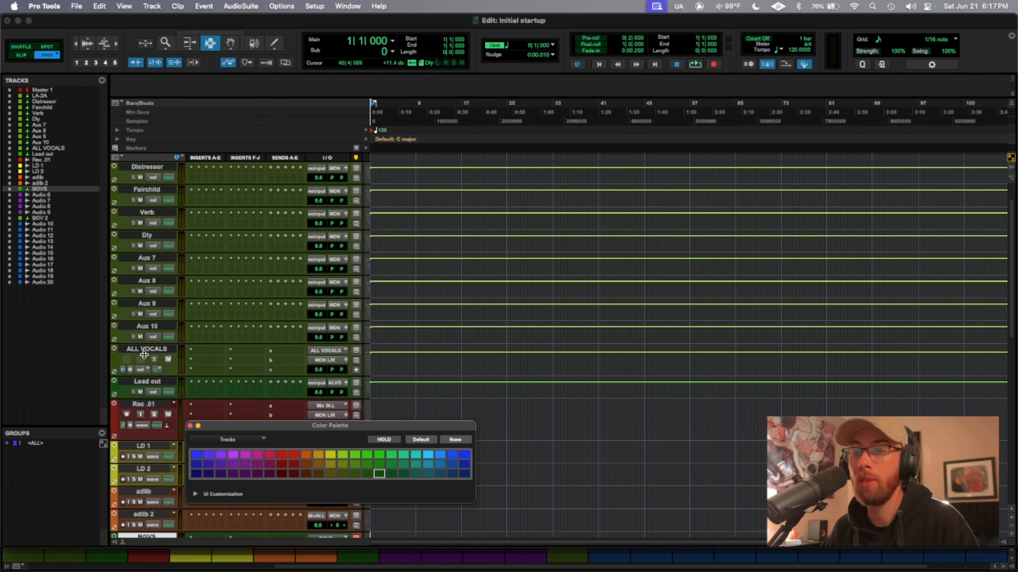
# Insert the UAD Teletronix LA-2A Legacy (stereo) compressor in the first insert slot of the LA-2A track
pyautogui.scroll(2, 144, 355)
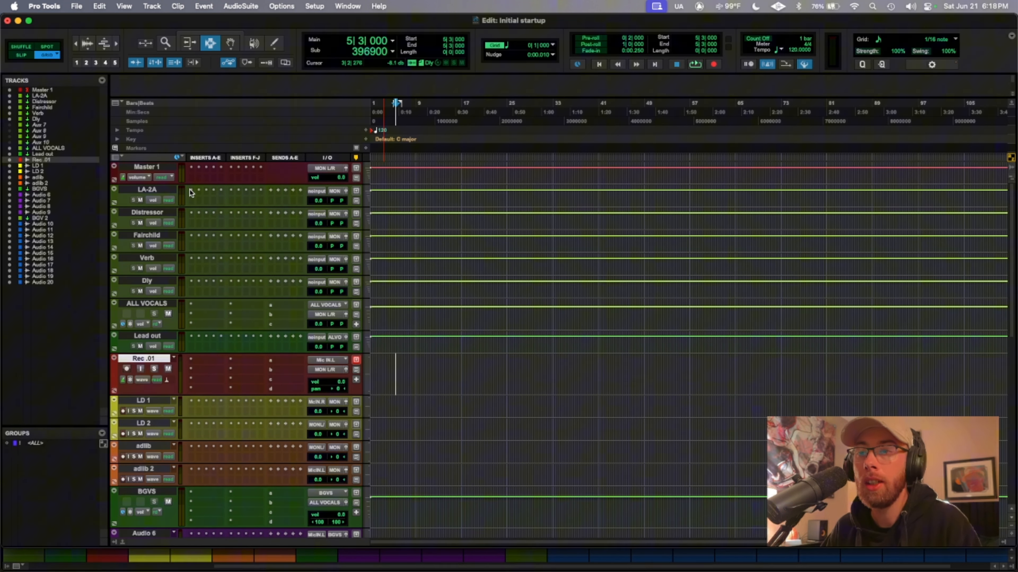
pyautogui.click(191, 193)
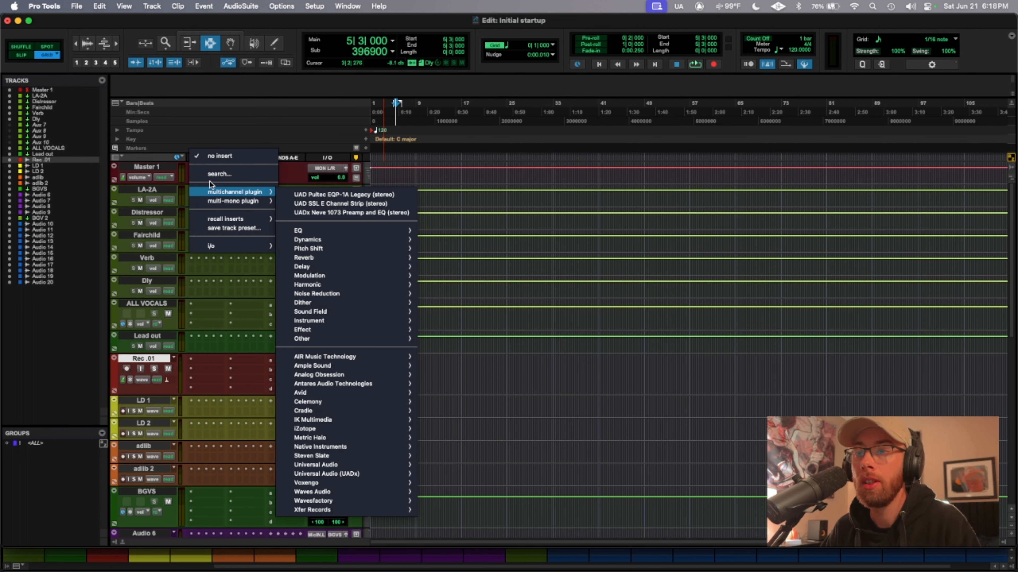
pyautogui.click(228, 175)
pyautogui.write('tele')
pyautogui.press('Down')
pyautogui.press('Down')
pyautogui.press('Down')
pyautogui.press('Down')
pyautogui.press('Down')
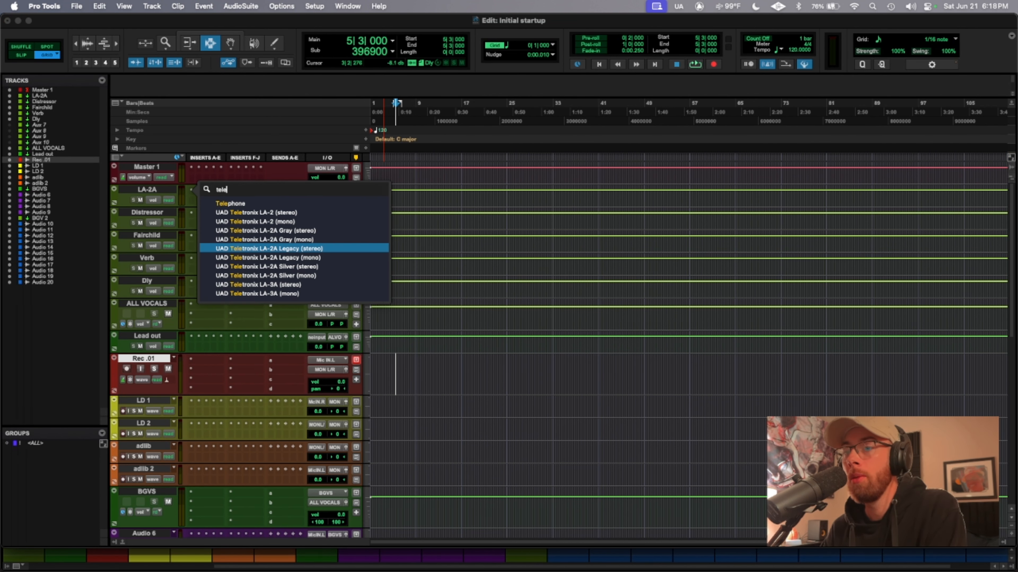
pyautogui.press('Return')
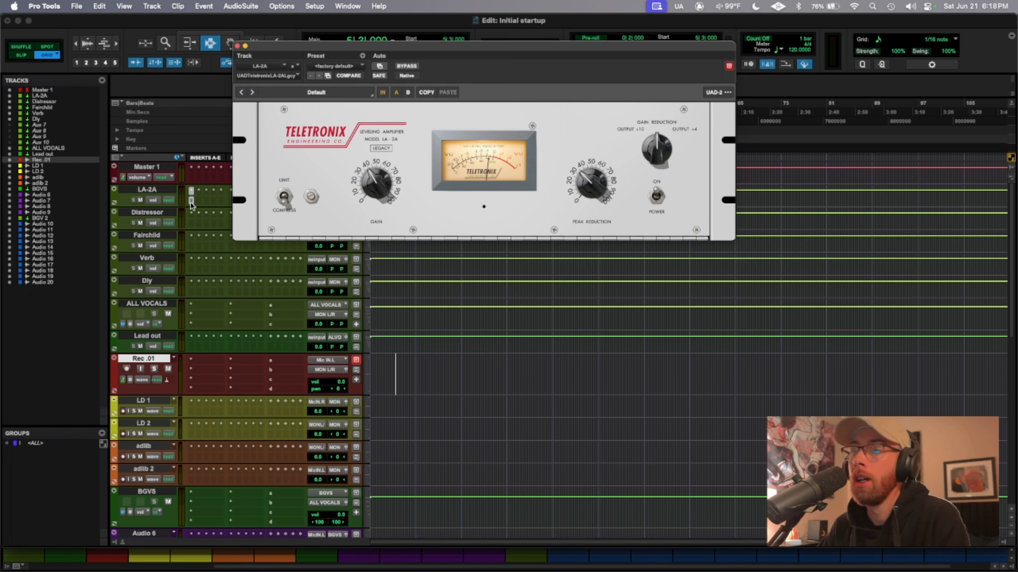
pyautogui.moveTo(345, 44); pyautogui.dragTo(566, 116)
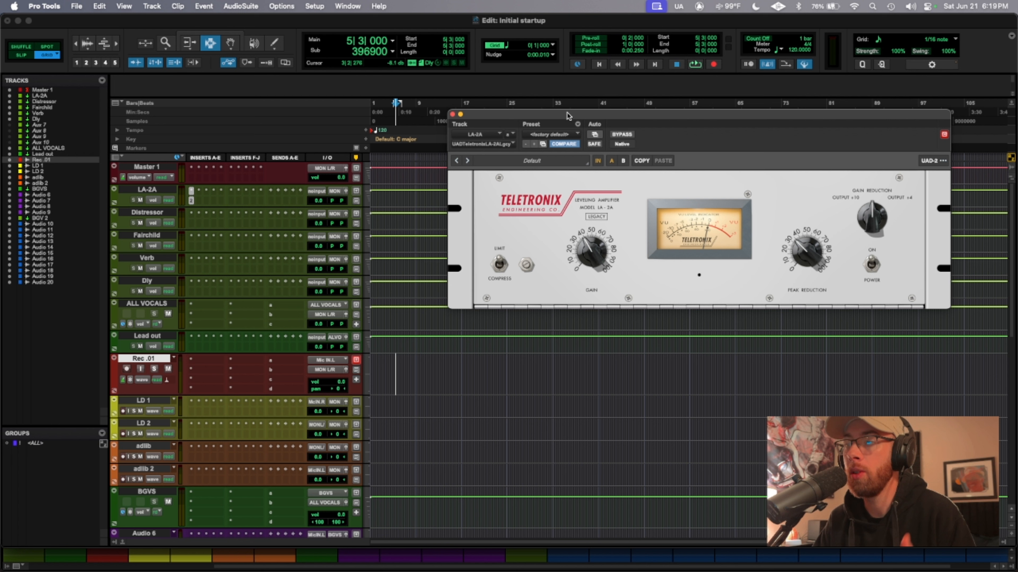
pyautogui.click(453, 115)
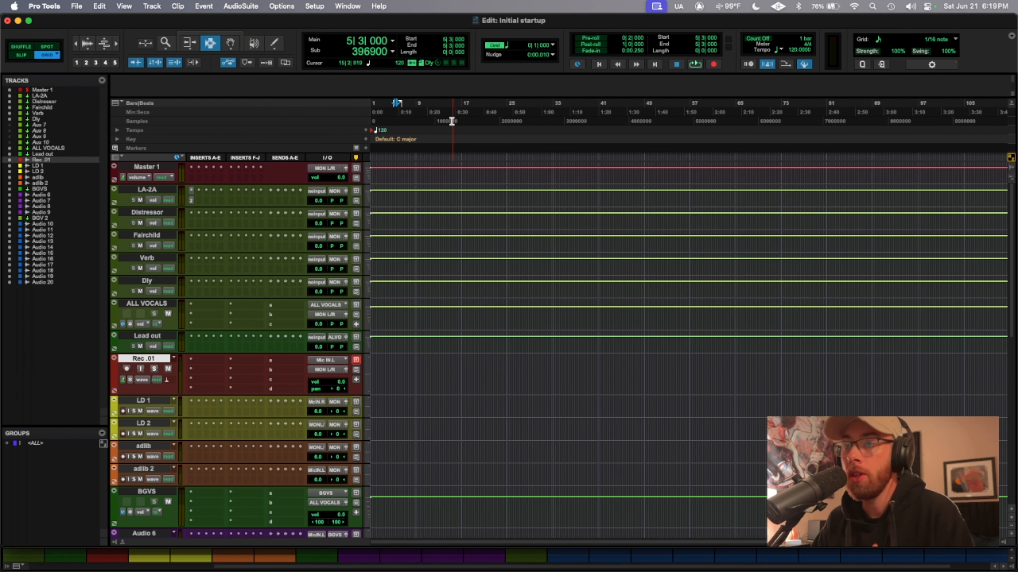
# Insert the UADx Empirical Labs Distressor (stereo) on the Distressor track, leaving its default settings
pyautogui.click(191, 168)
pyautogui.click(238, 196)
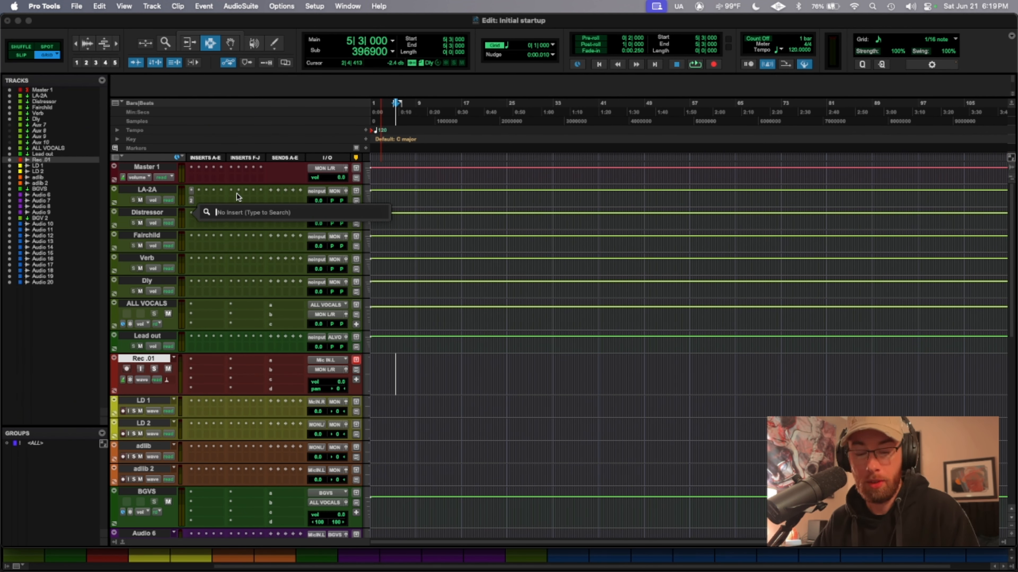
pyautogui.write('distre')
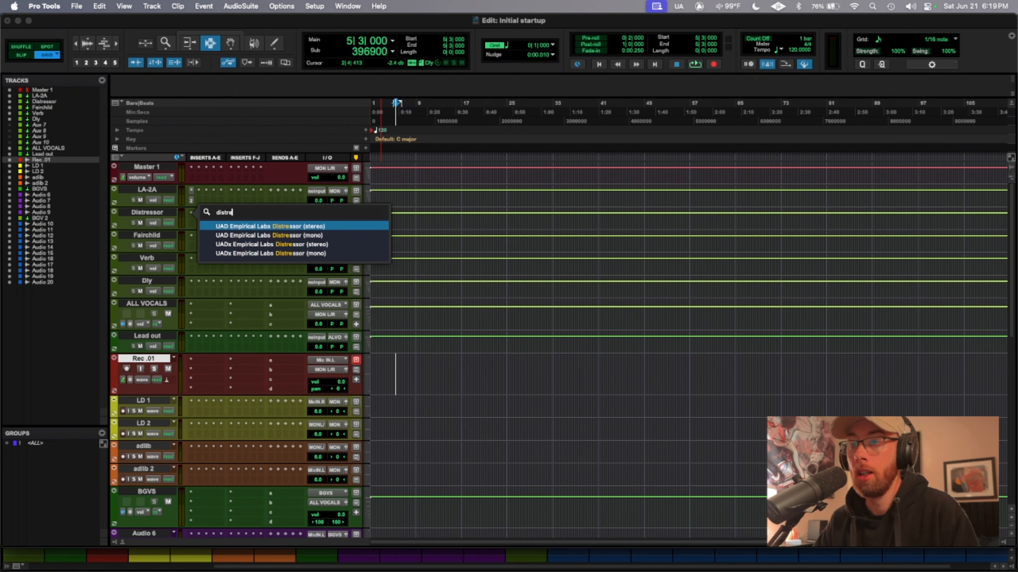
pyautogui.click(283, 245)
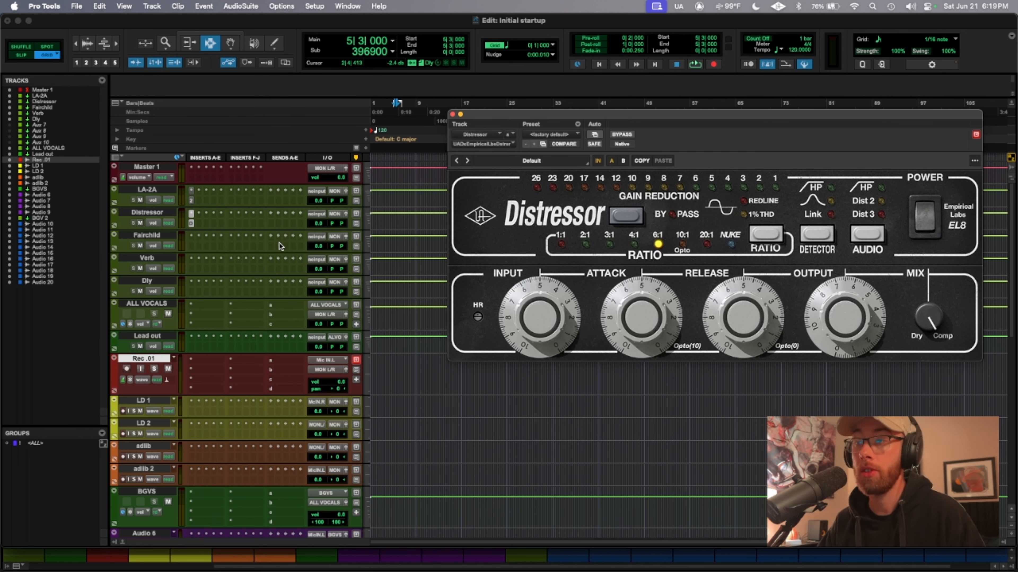
pyautogui.click(452, 115)
# Insert the UADx Fairchild 660 Compressor (stereo) in the first insert slot of the Fairchild track
pyautogui.click(191, 235)
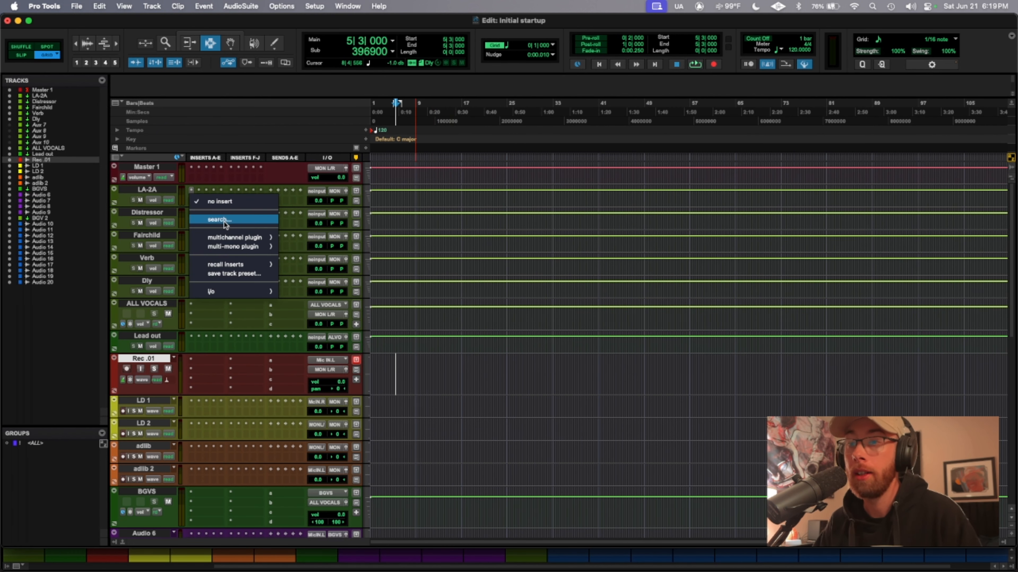
pyautogui.click(227, 220)
pyautogui.write('fa')
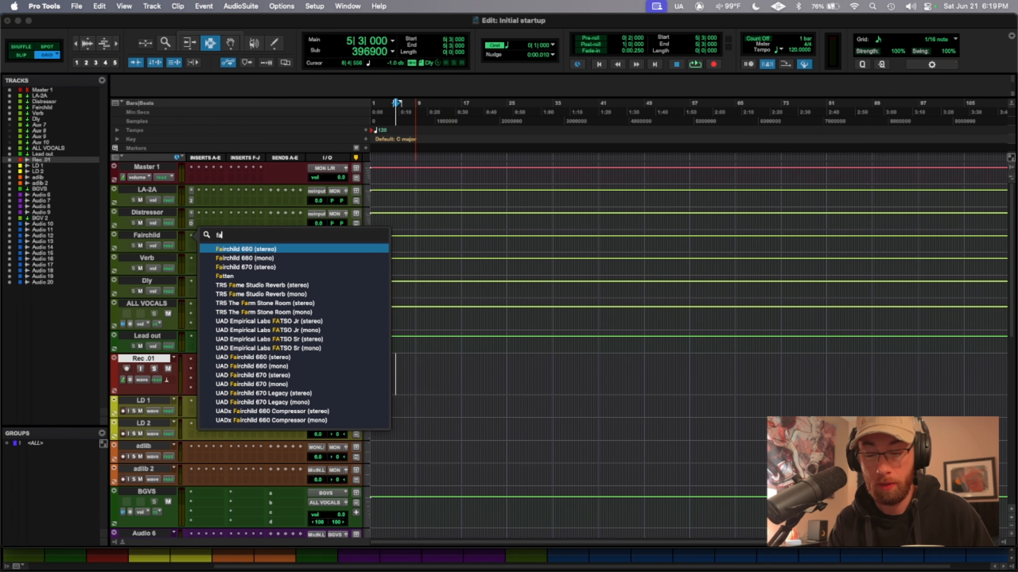
pyautogui.write('irch')
pyautogui.press('Down')
pyautogui.press('Down')
pyautogui.press('Down')
pyautogui.press('Down')
pyautogui.press('Down')
pyautogui.press('Down')
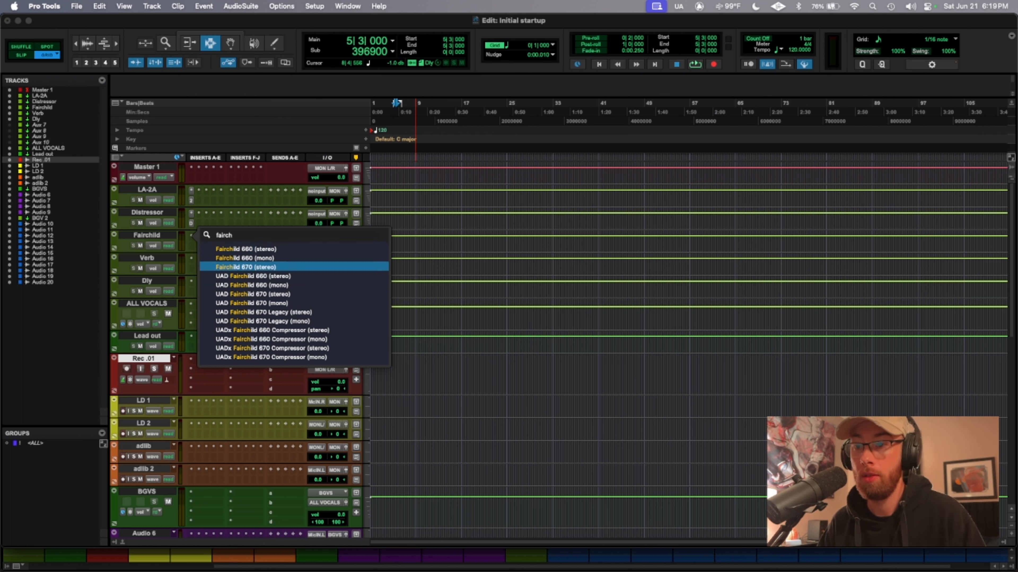
pyautogui.press('Down')
pyautogui.press('Down')
pyautogui.press('Down')
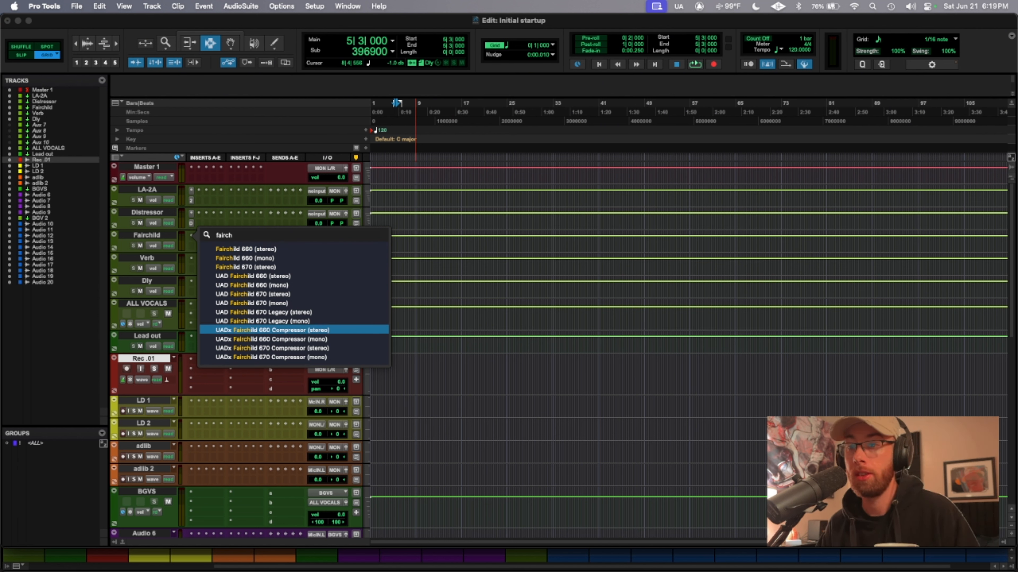
pyautogui.press('Return')
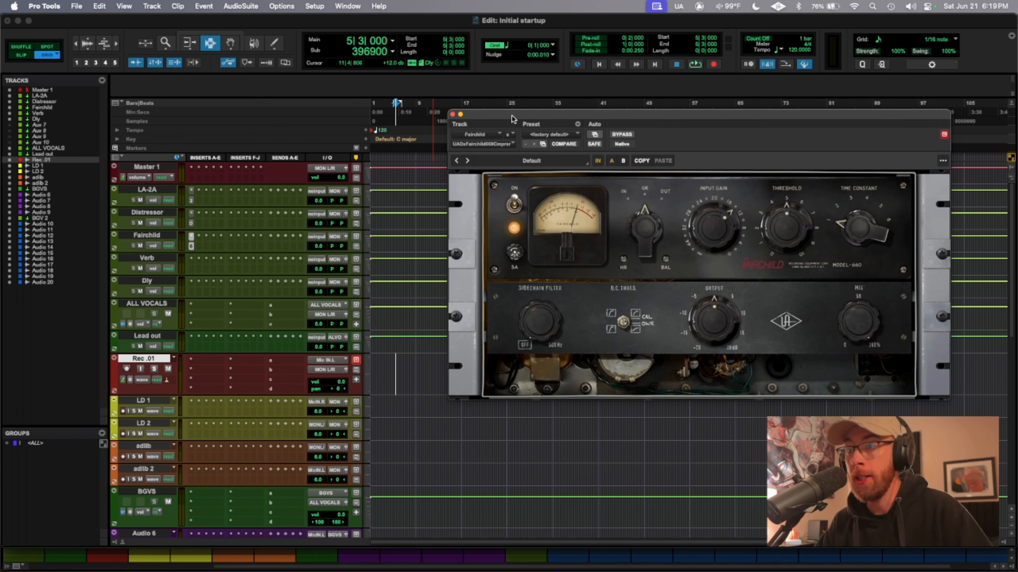
pyautogui.click(452, 114)
# Insert the Magma Springs (stereo) reverb on the Verb track and set its spring type to California
pyautogui.click(192, 259)
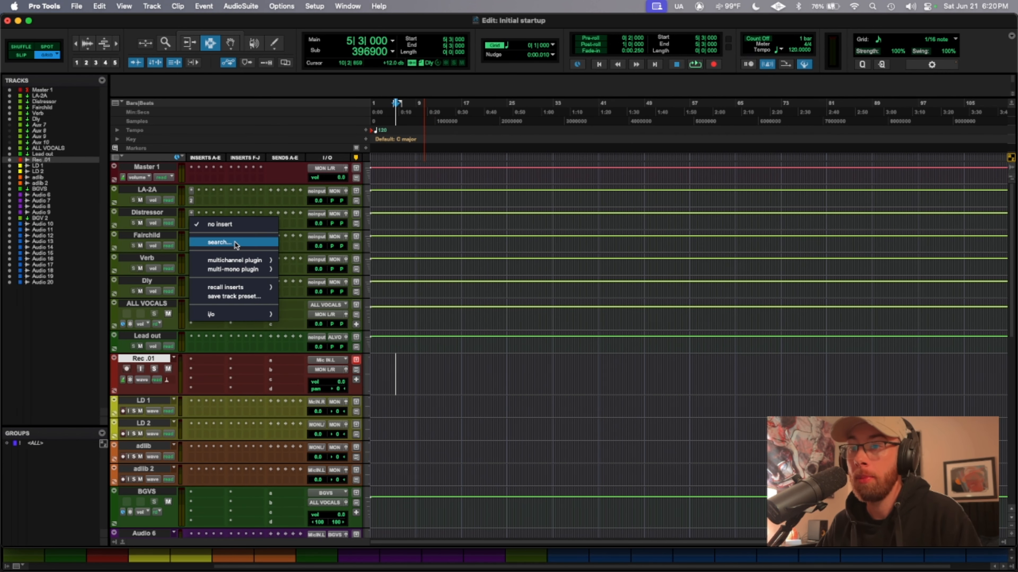
pyautogui.moveTo(242, 264)
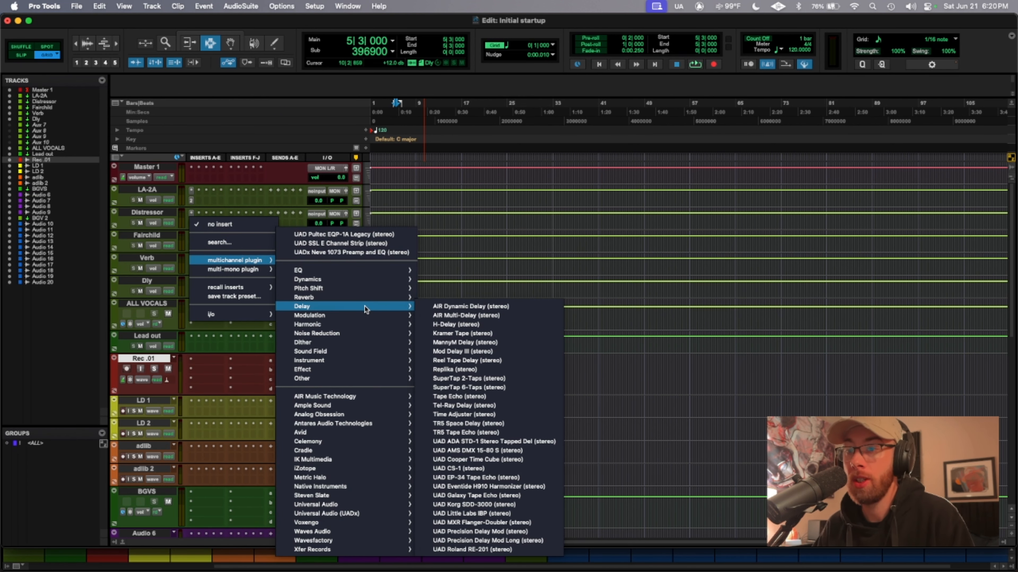
pyautogui.moveTo(365, 297)
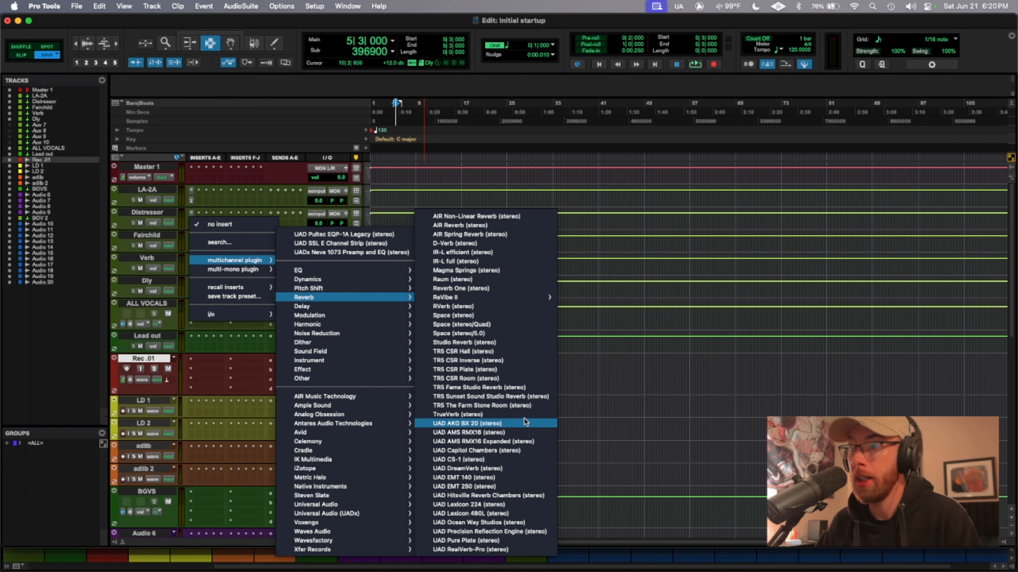
pyautogui.click(486, 272)
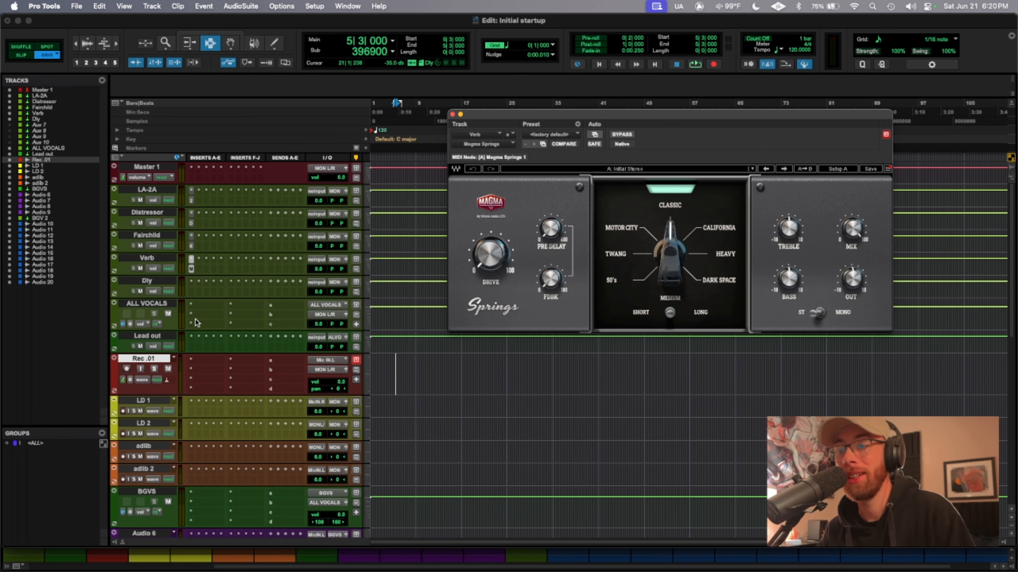
pyautogui.moveTo(743, 115); pyautogui.dragTo(697, 147)
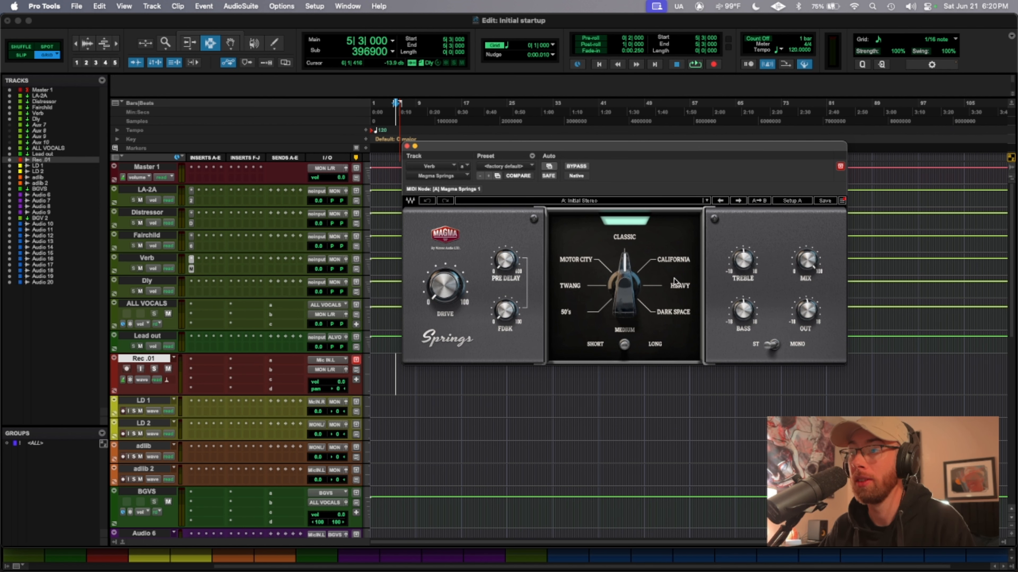
pyautogui.moveTo(625, 285); pyautogui.dragTo(625, 276)
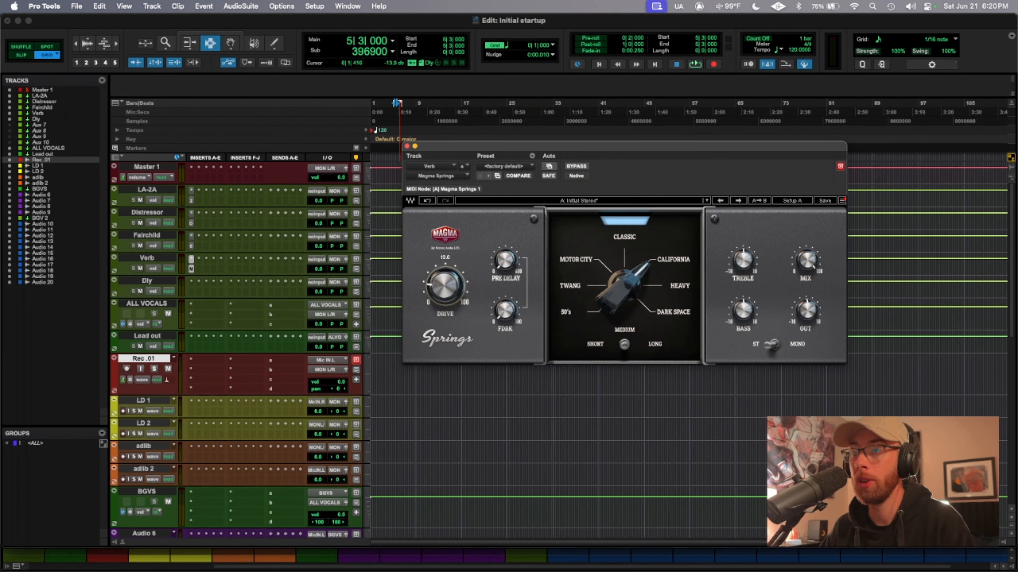
pyautogui.click(407, 146)
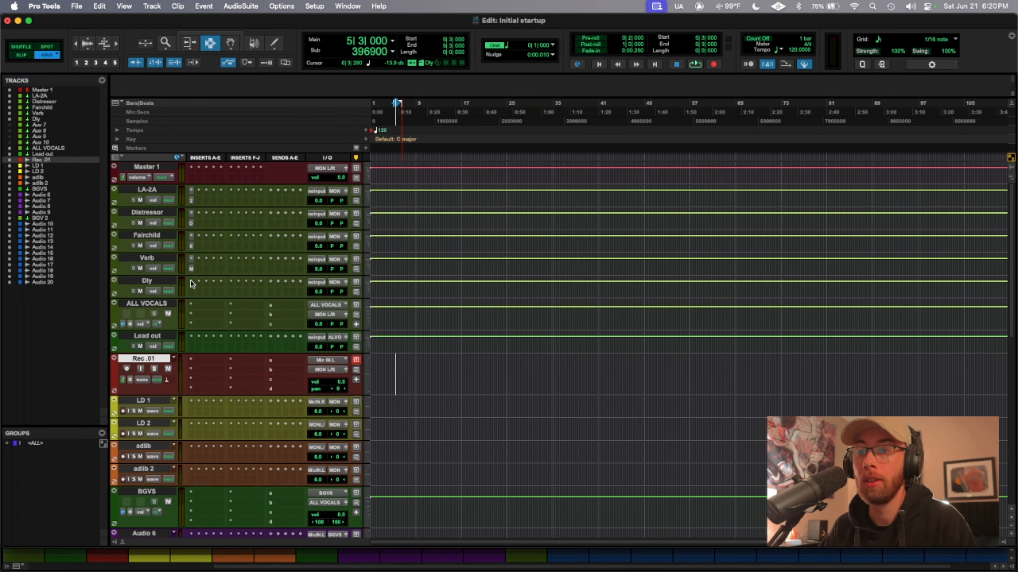
# Insert Mod Delay III (stereo) on the Dly track and set its right delay to a quarter note
pyautogui.click(191, 284)
pyautogui.moveTo(350, 288)
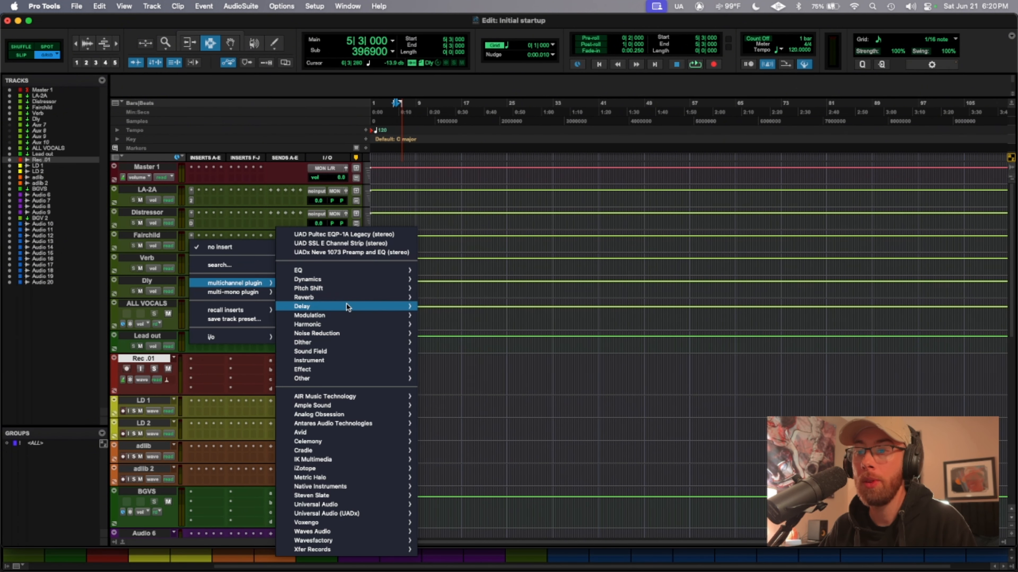
pyautogui.moveTo(349, 307)
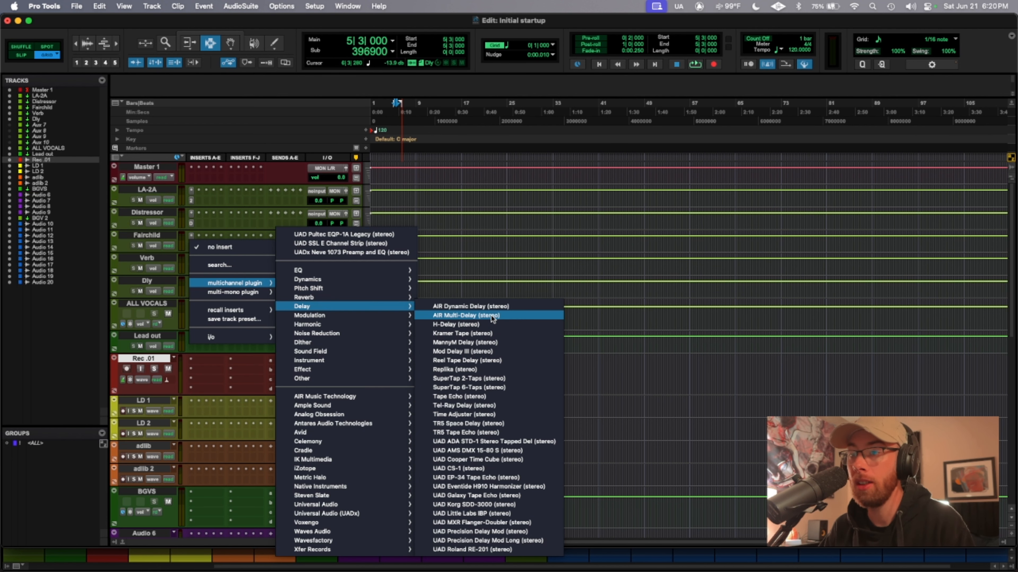
pyautogui.click(489, 352)
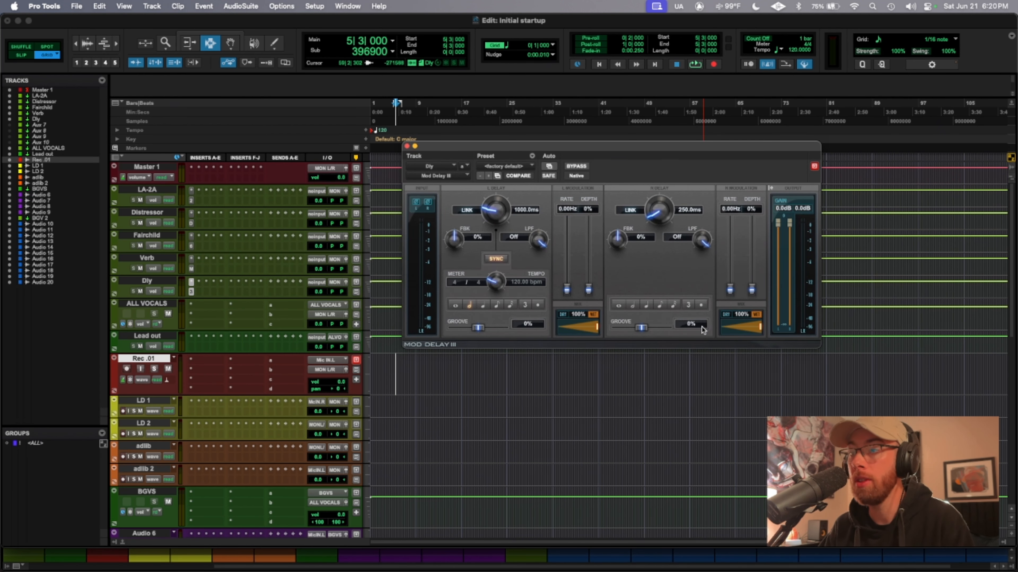
pyautogui.click(645, 305)
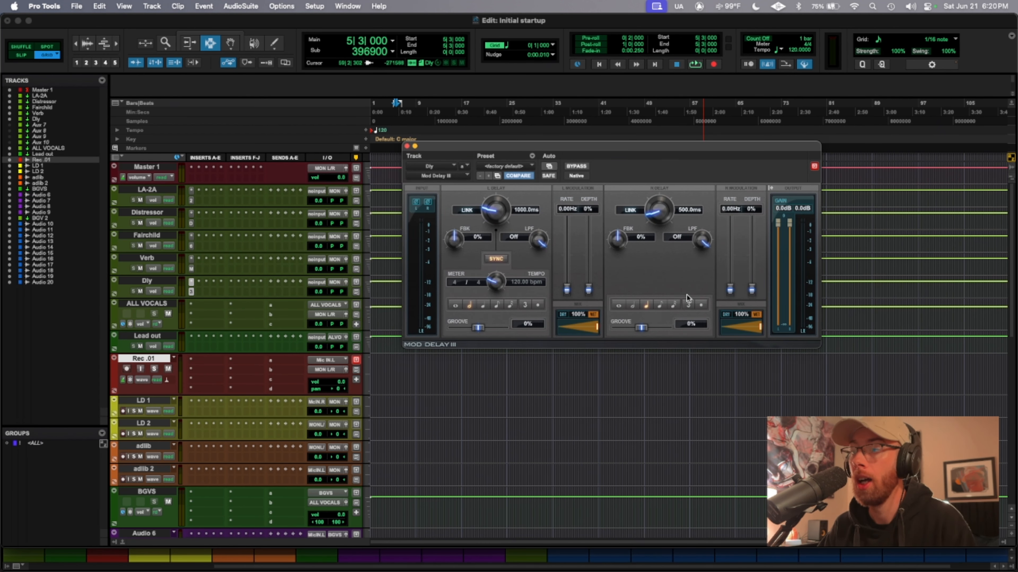
pyautogui.click(406, 146)
# Add an EQ3 7-Band equalizer in the second insert slot of the Dly track, after the delay
pyautogui.click(204, 283)
pyautogui.moveTo(205, 284)
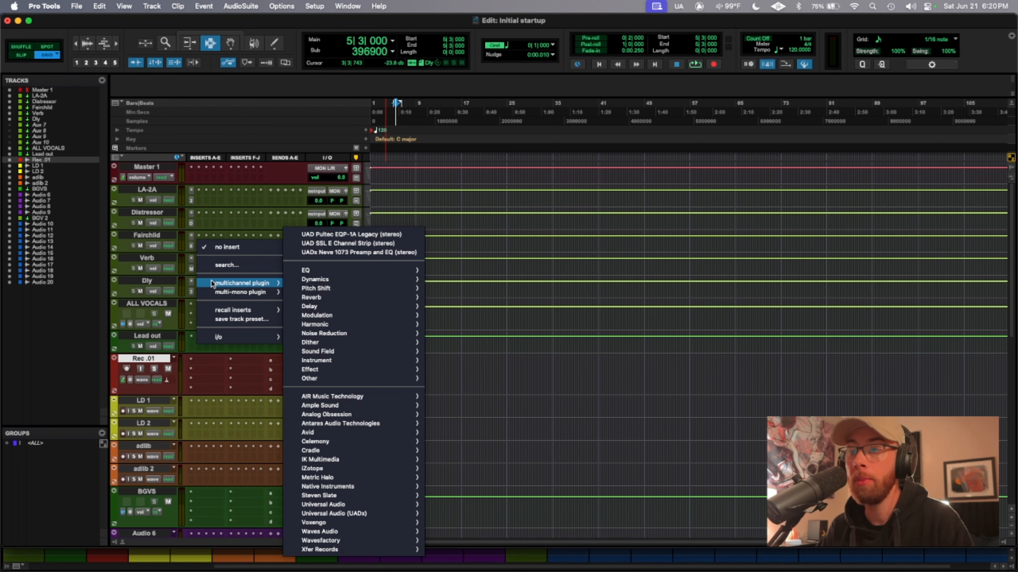
pyautogui.moveTo(324, 273)
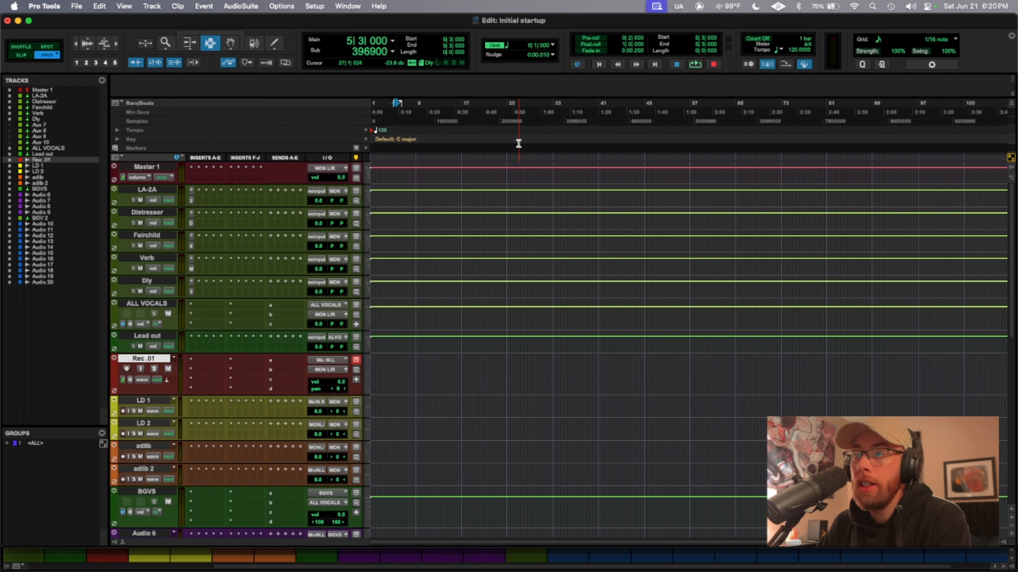
pyautogui.click(519, 145)
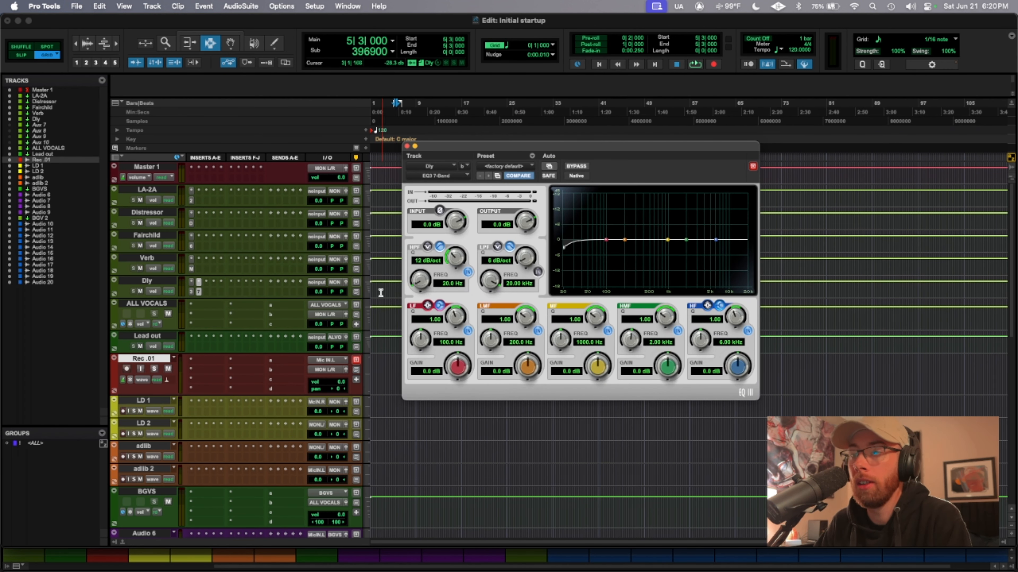
# Band-limit the delay's EQ with a high-pass at about 450 Hz and a 12 dB/oct low-pass at about 1.63 kHz
pyautogui.moveTo(419, 281); pyautogui.dragTo(429, 253)
pyautogui.click(538, 272)
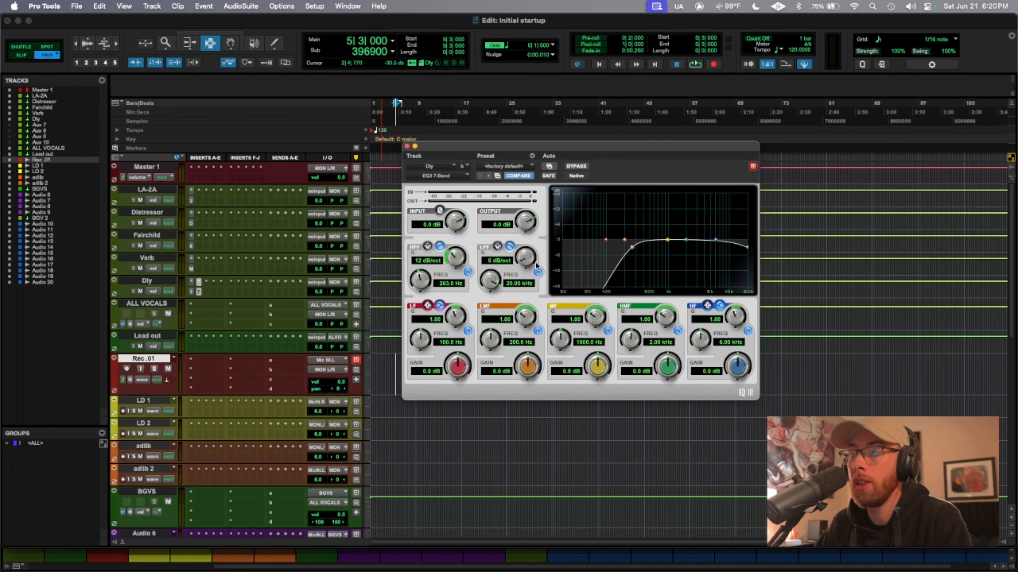
pyautogui.moveTo(528, 260); pyautogui.dragTo(532, 242)
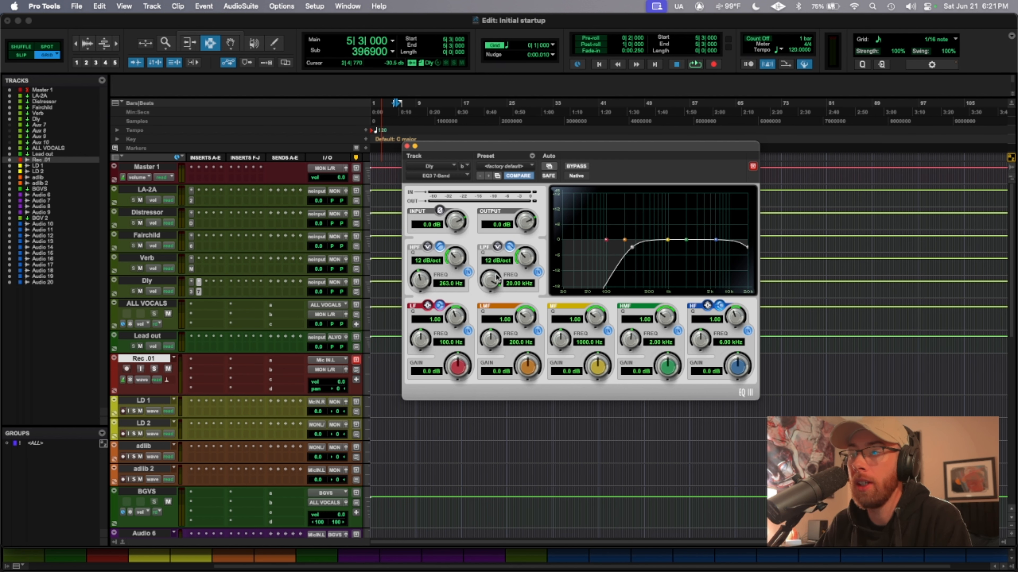
pyautogui.moveTo(497, 277); pyautogui.dragTo(498, 353)
pyautogui.moveTo(420, 281); pyautogui.dragTo(428, 276)
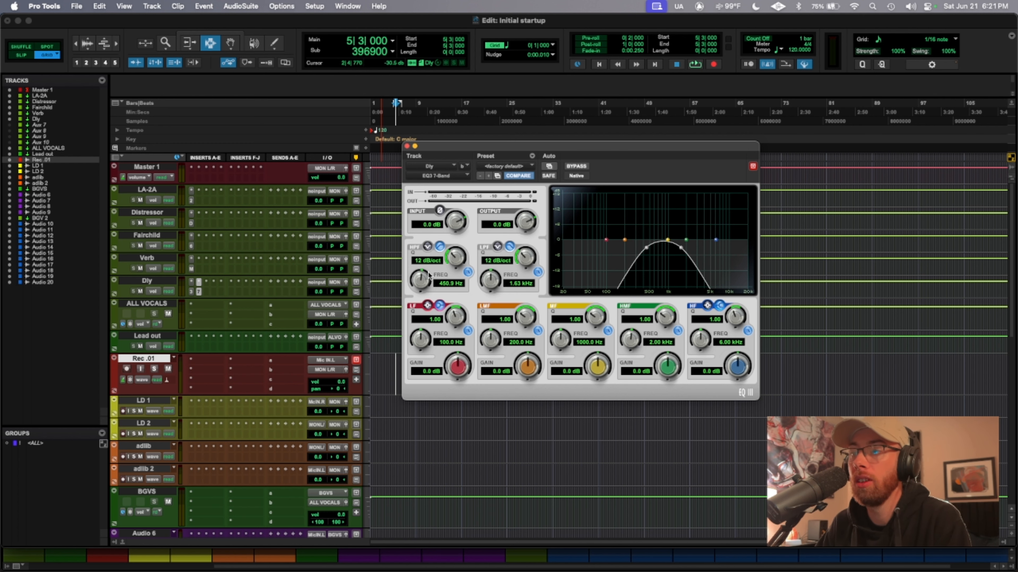
pyautogui.click(406, 146)
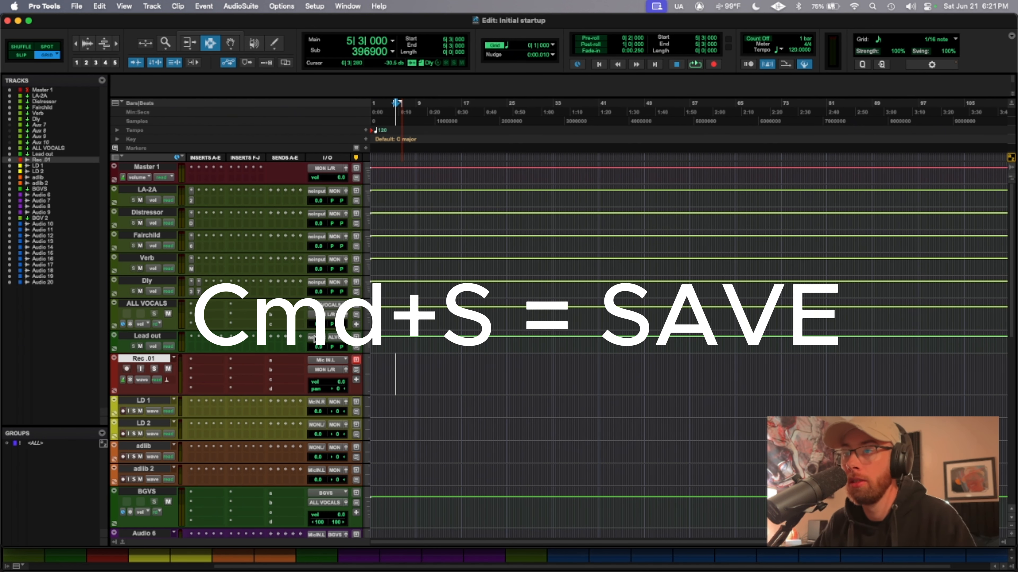
# Route the outputs of the LD 1 and LD 2 tracks to the Lead out (Stereo) track
pyautogui.press('t')
pyautogui.press('t')
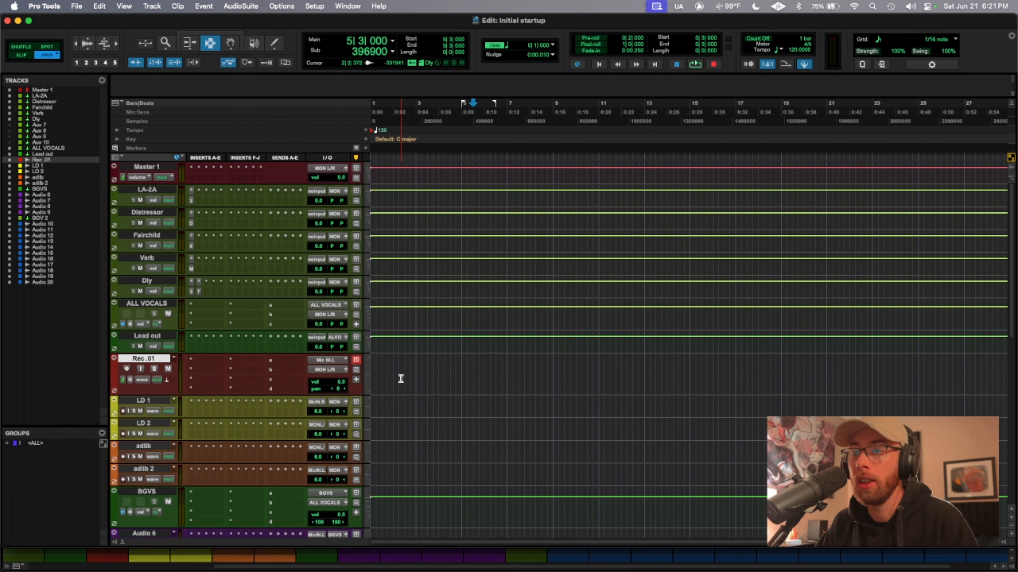
pyautogui.click(153, 401)
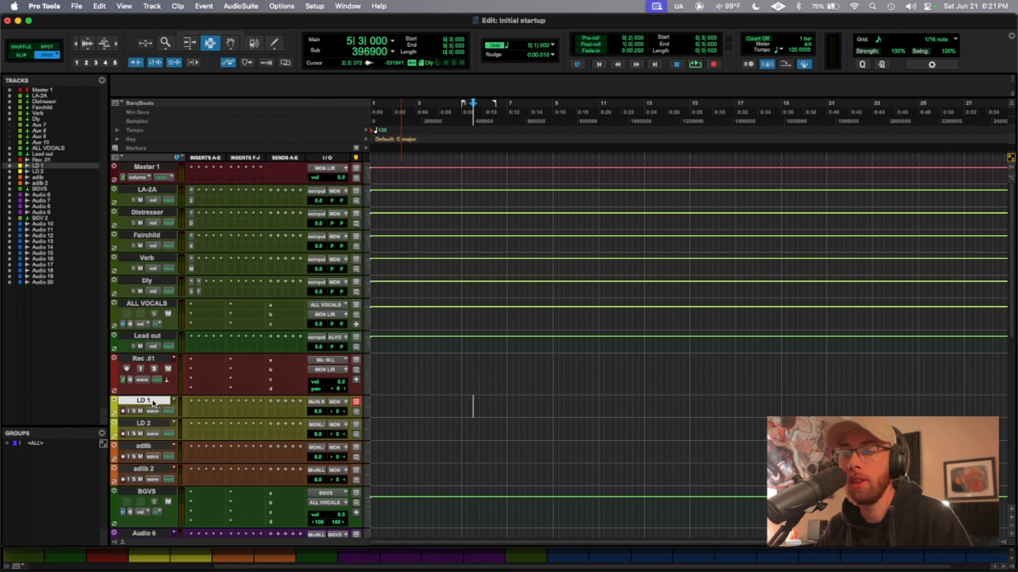
pyautogui.keyDown('shift'); pyautogui.click(152, 424); pyautogui.keyUp('shift')
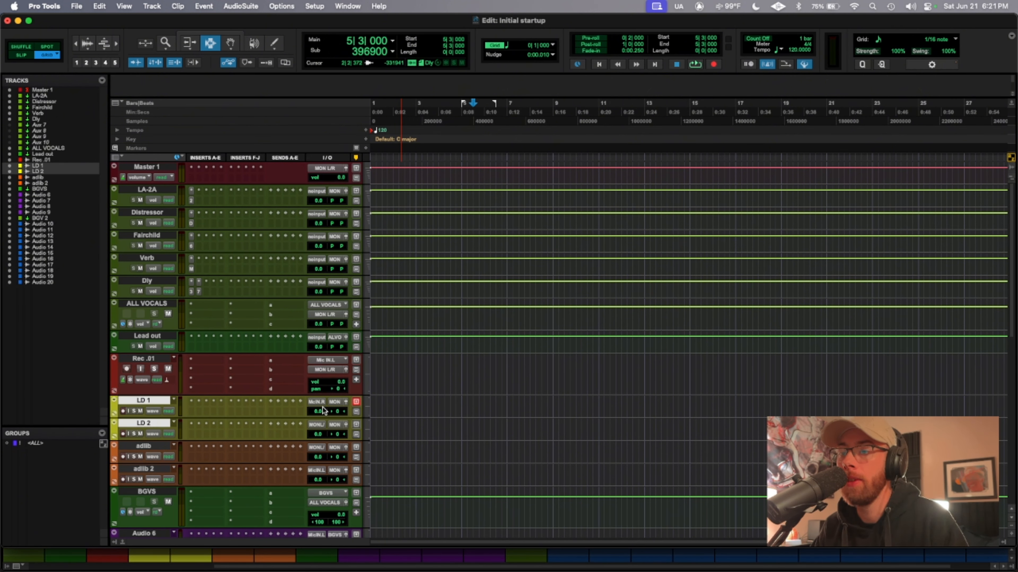
pyautogui.click(336, 403)
pyautogui.moveTo(353, 429)
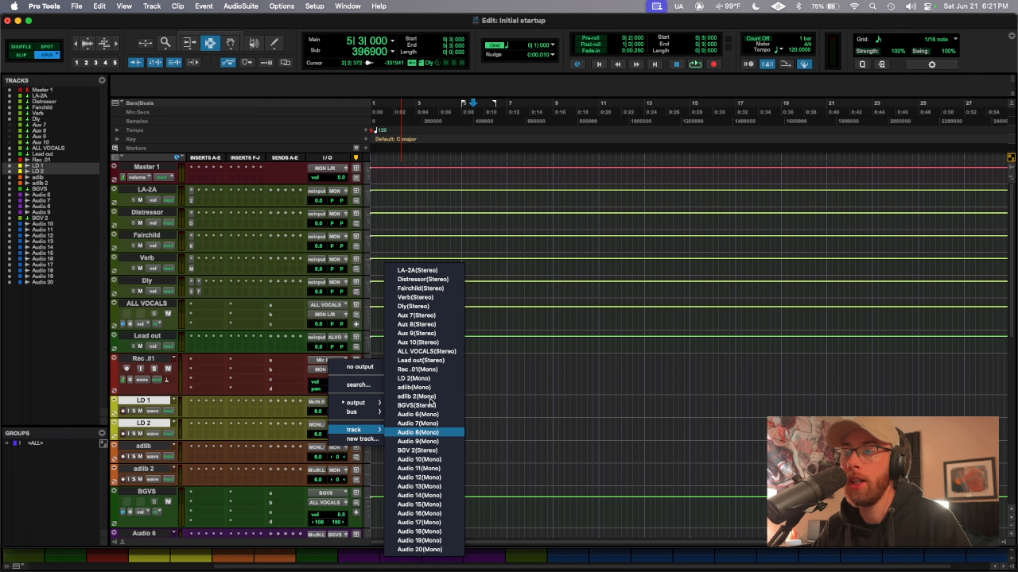
pyautogui.click(432, 359)
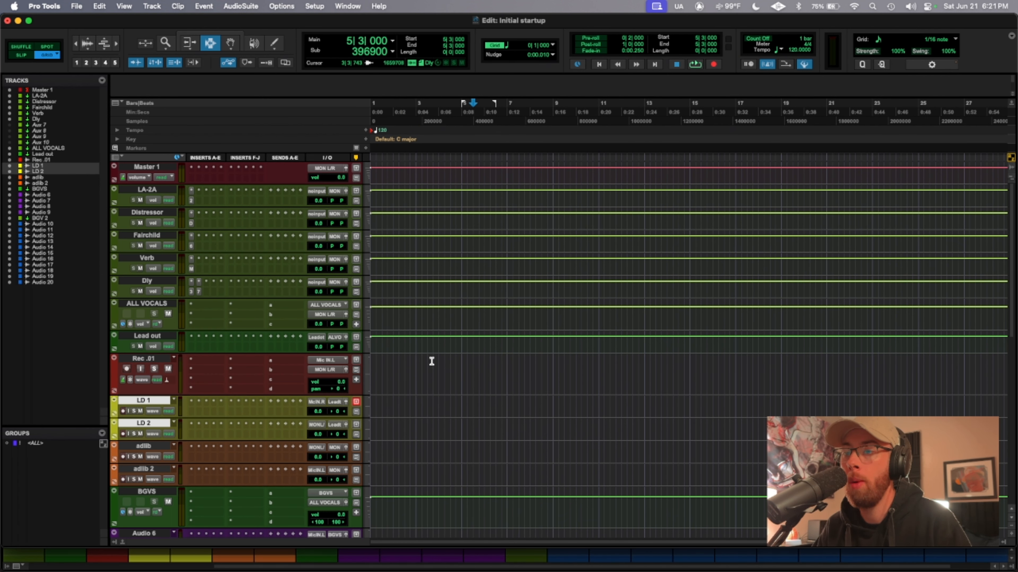
# Route the outputs of the adlib and adlib 2 tracks to the Lead out (Stereo) track
pyautogui.click(146, 446)
pyautogui.keyDown('shift'); pyautogui.click(151, 471); pyautogui.keyUp('shift')
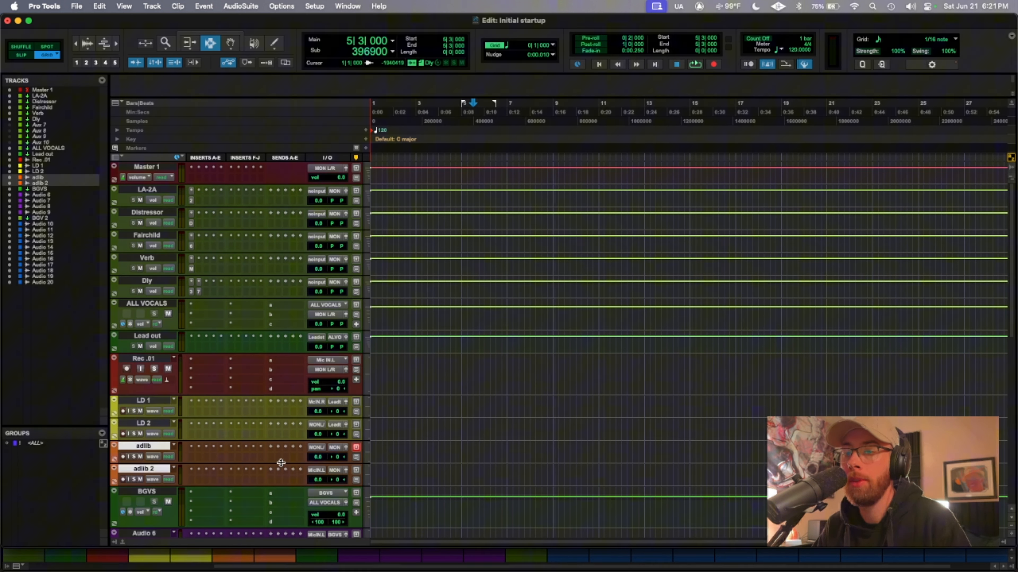
pyautogui.click(337, 448)
pyautogui.moveTo(356, 475)
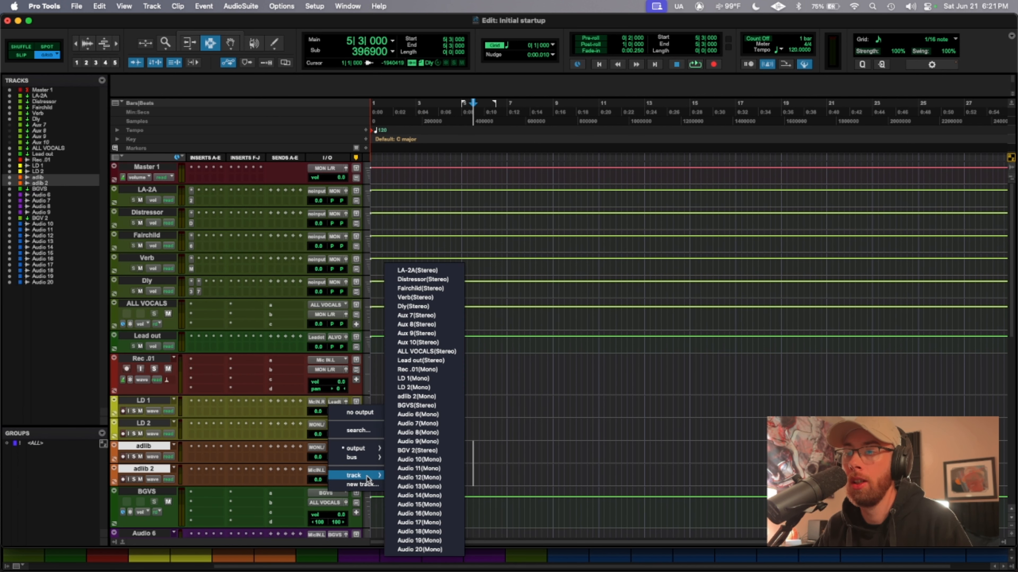
pyautogui.click(442, 361)
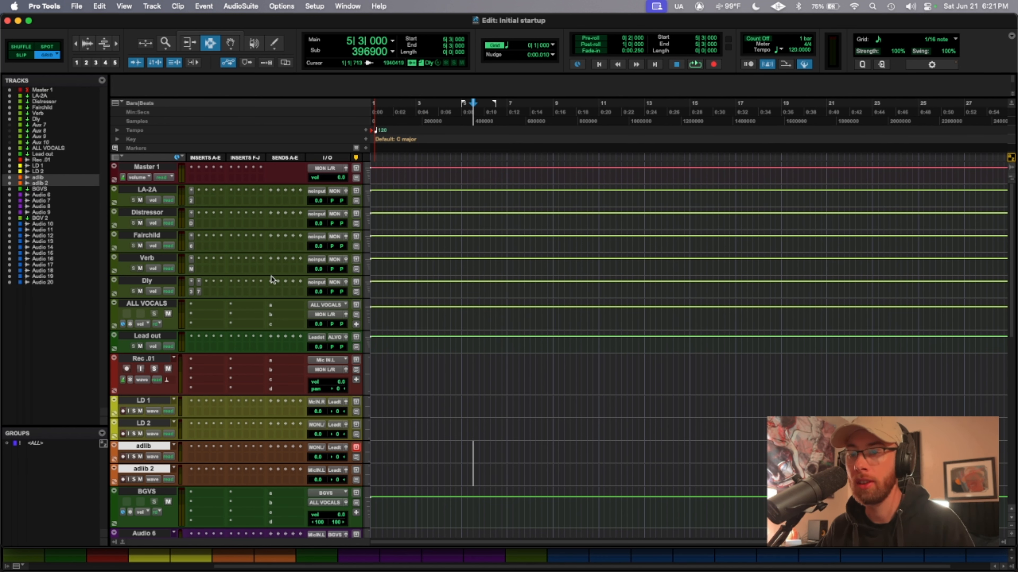
# Add the 660 (Stereo) and LA-2A (Stereo) busses to Lead out's output alongside ALL VOCALS, and enlarge the Lead out track
pyautogui.click(271, 403)
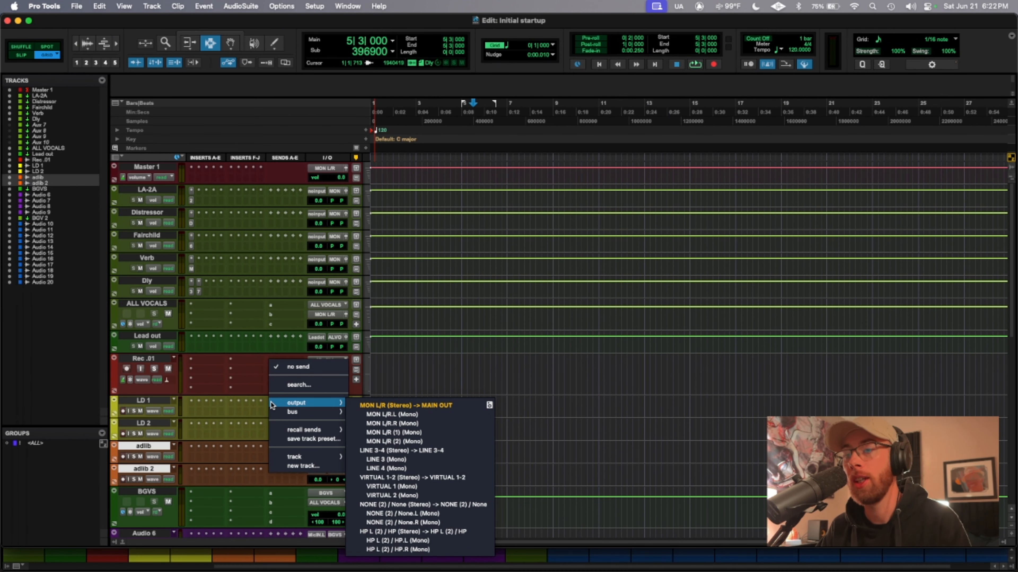
pyautogui.click(250, 392)
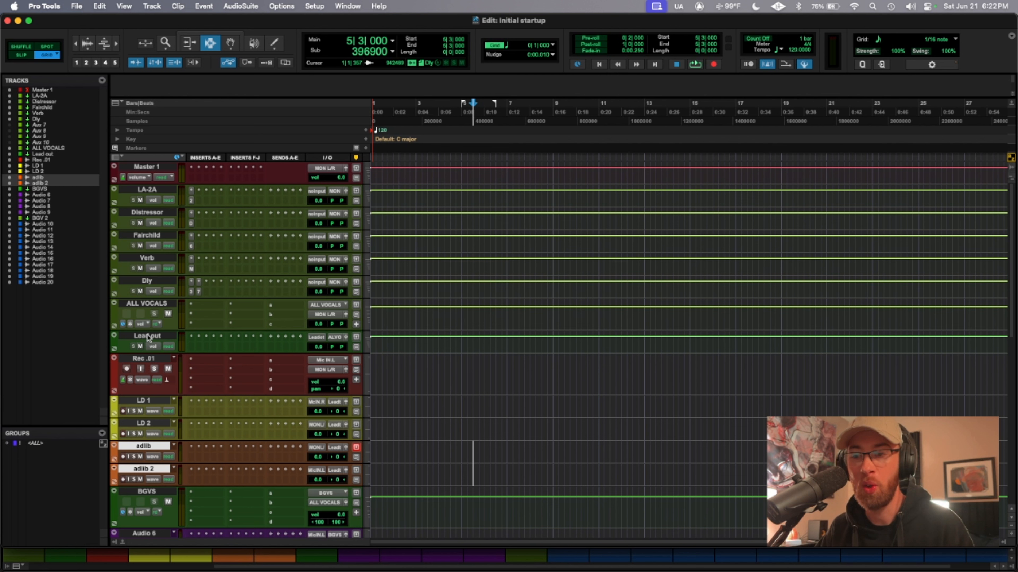
pyautogui.click(157, 336)
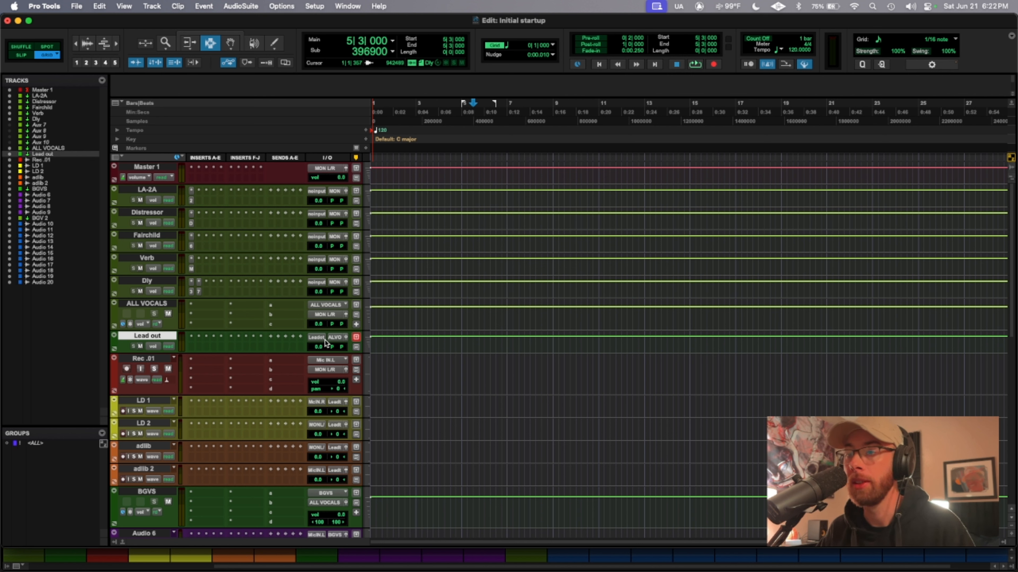
pyautogui.click(338, 337)
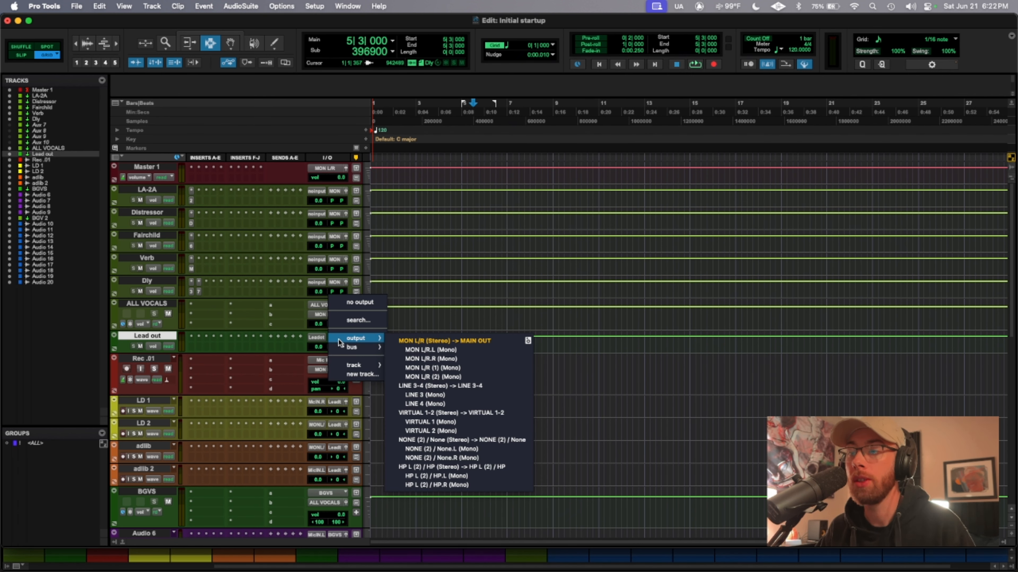
pyautogui.moveTo(340, 348)
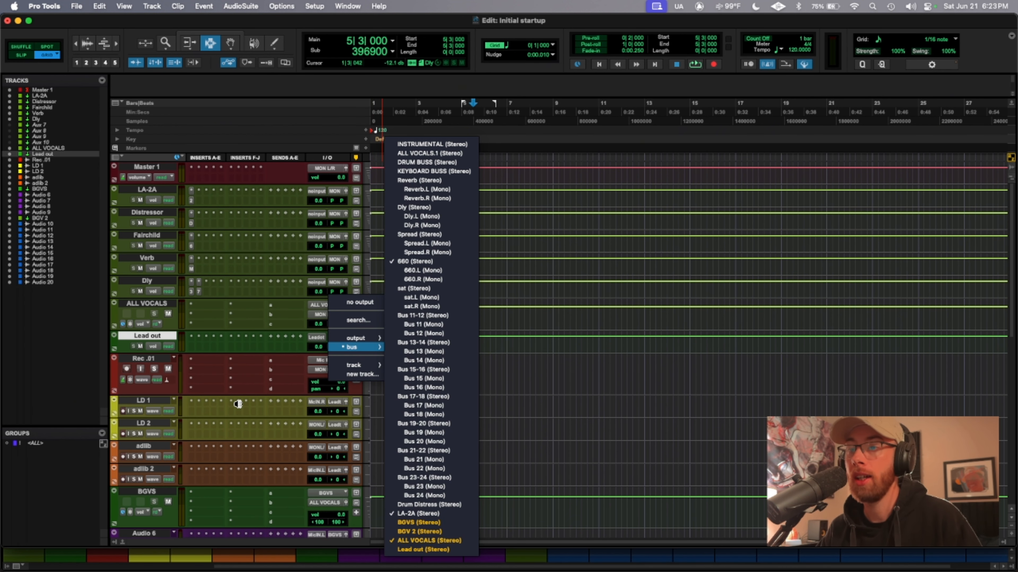
pyautogui.click(304, 369)
pyautogui.moveTo(317, 354); pyautogui.dragTo(321, 393)
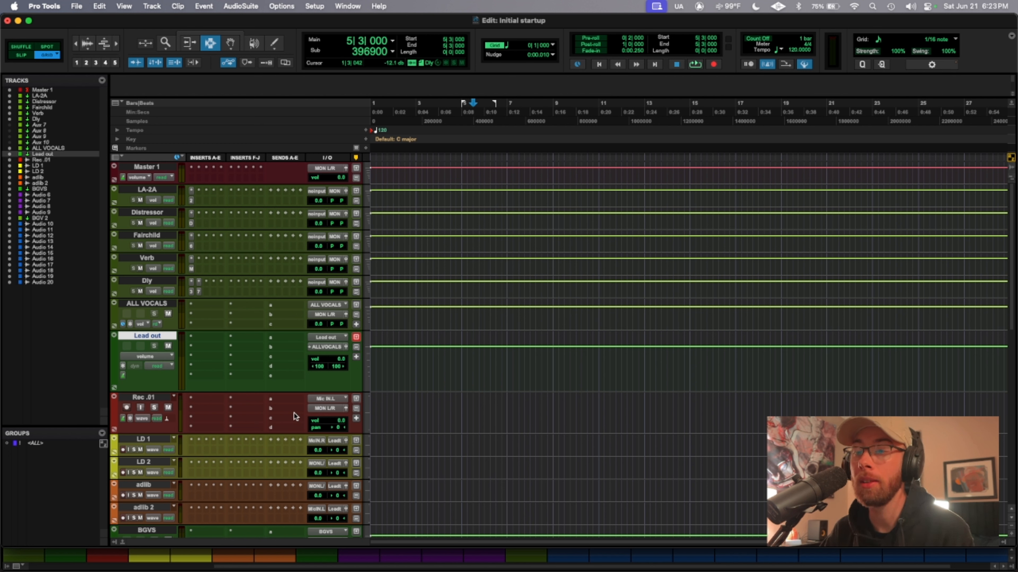
# Mute and record-arm the Rec .01 track, record a short take from 2|2|000, and move the clip down to LD 1
pyautogui.click(399, 413)
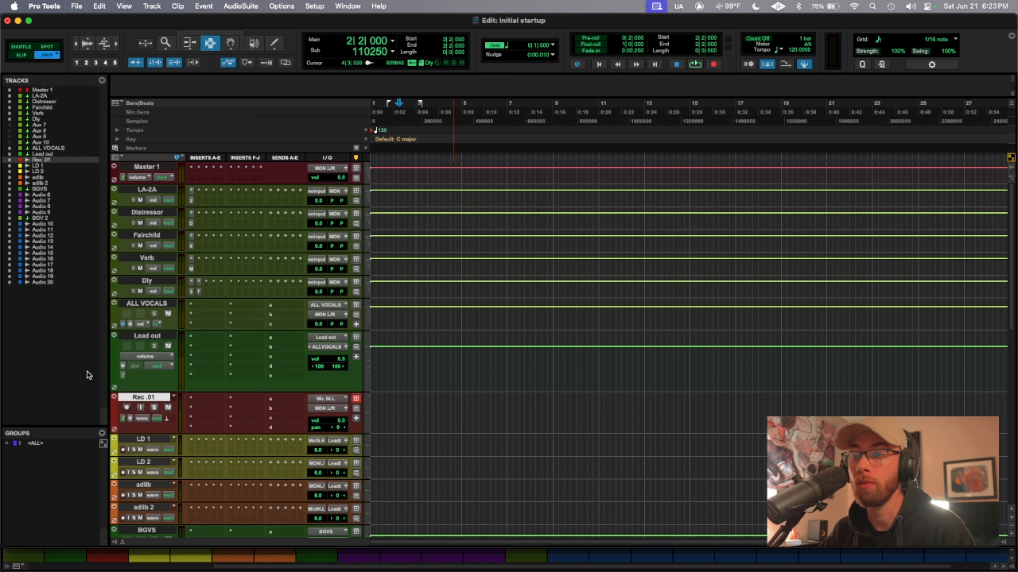
pyautogui.click(168, 407)
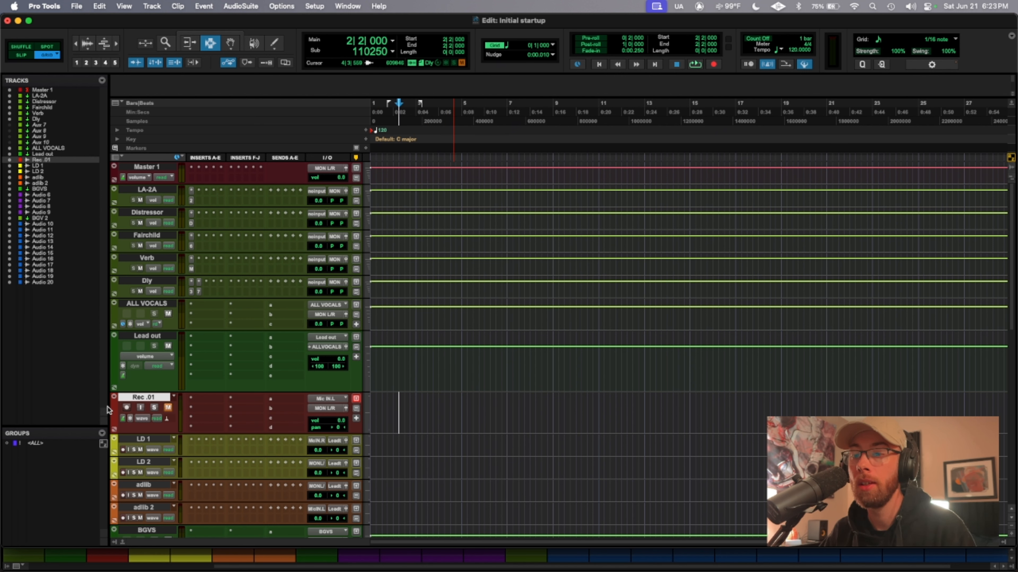
pyautogui.click(127, 408)
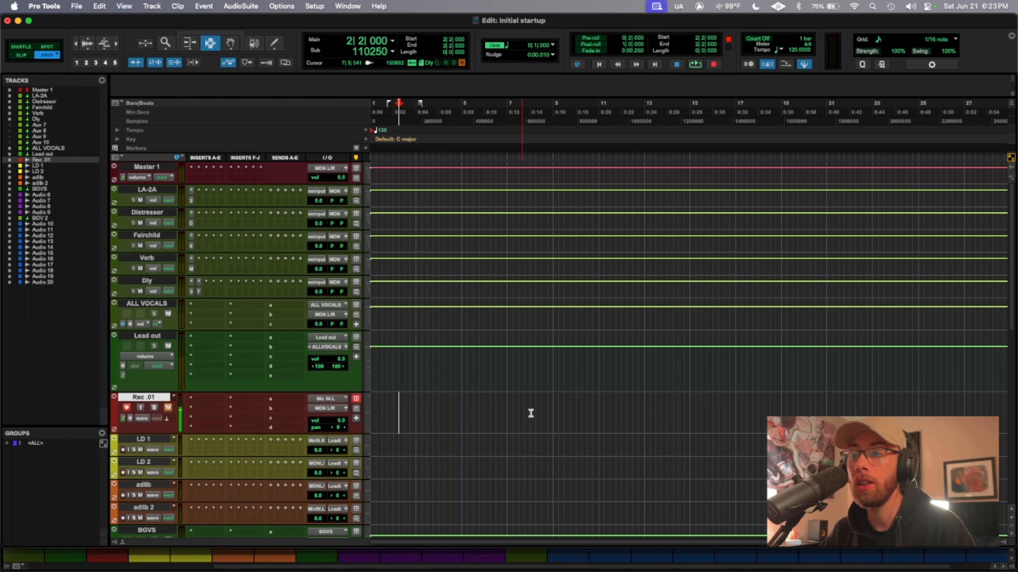
pyautogui.press('super+space')
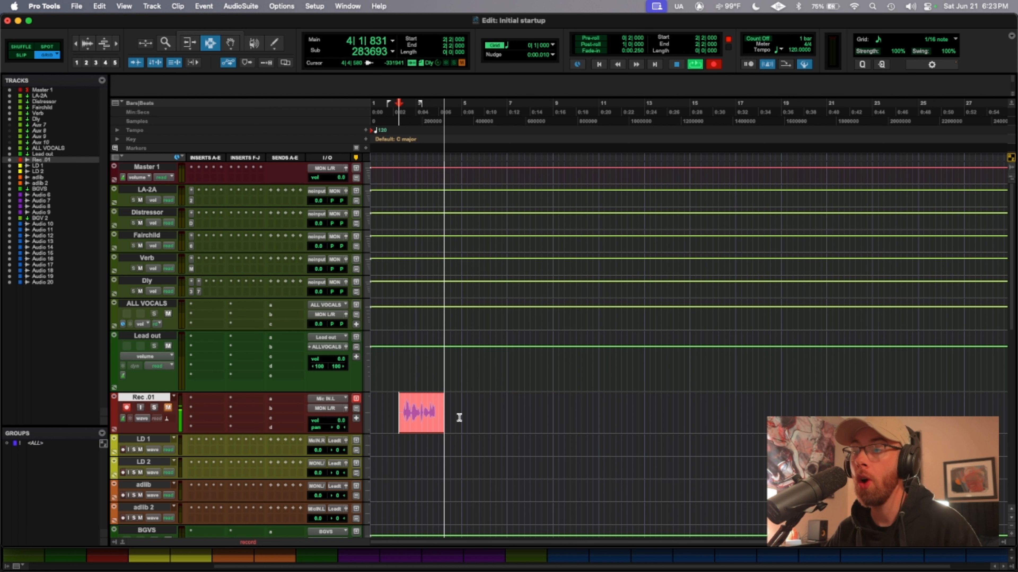
pyautogui.press('space')
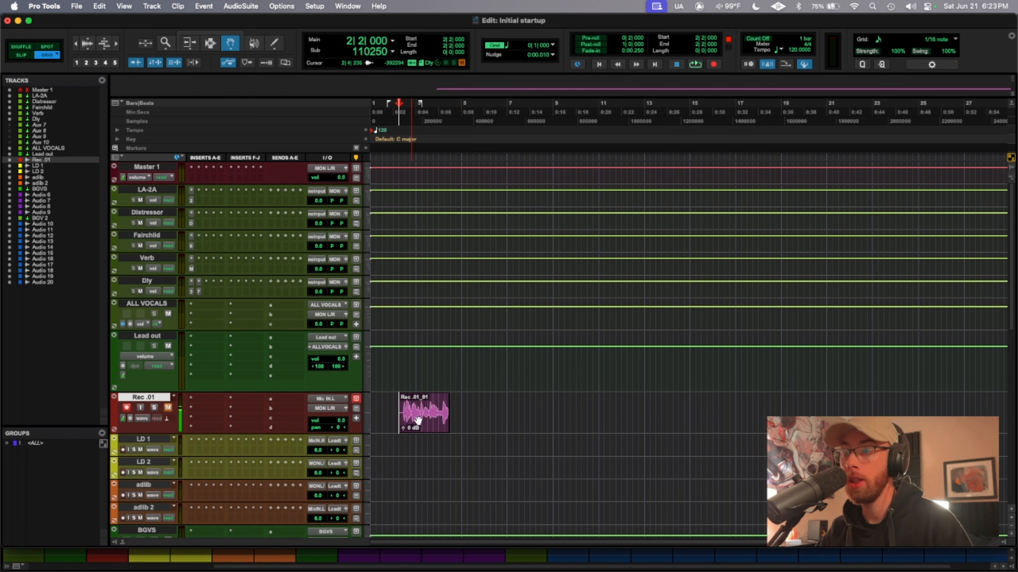
pyautogui.moveTo(429, 429); pyautogui.dragTo(428, 441)
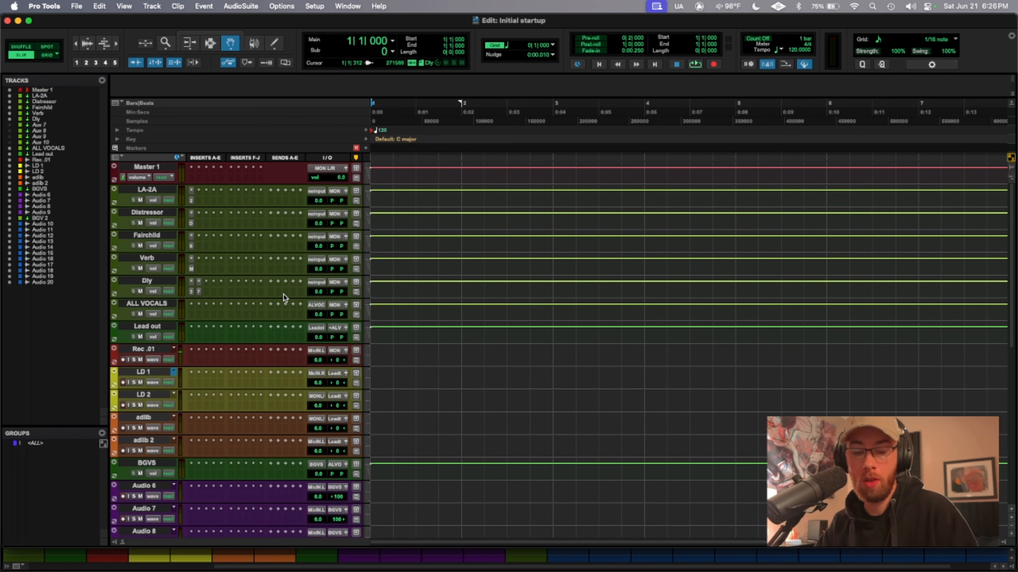
# Save the session as a system template named "Recording setup" in the Getting Started category
pyautogui.click(76, 6)
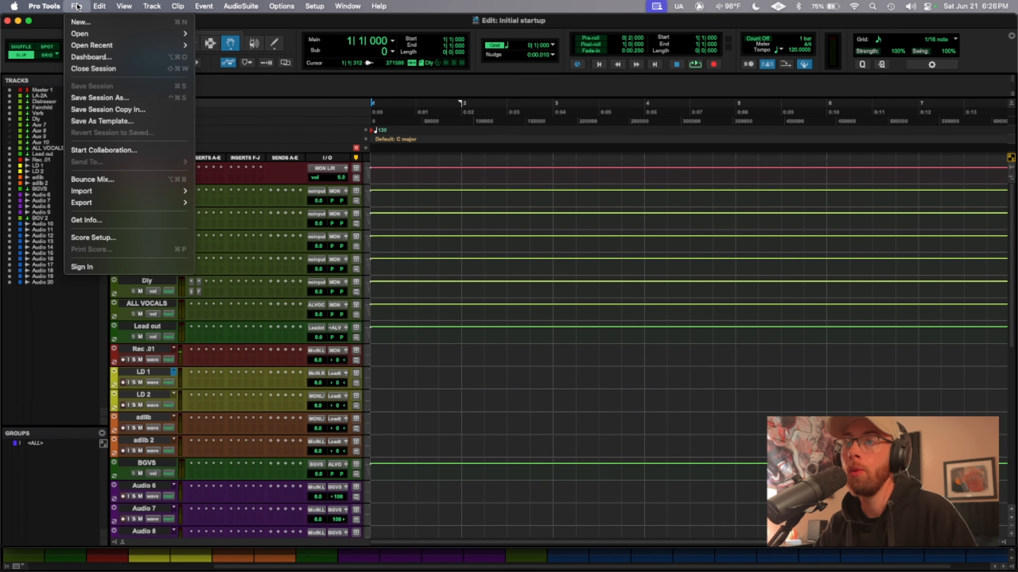
pyautogui.click(99, 120)
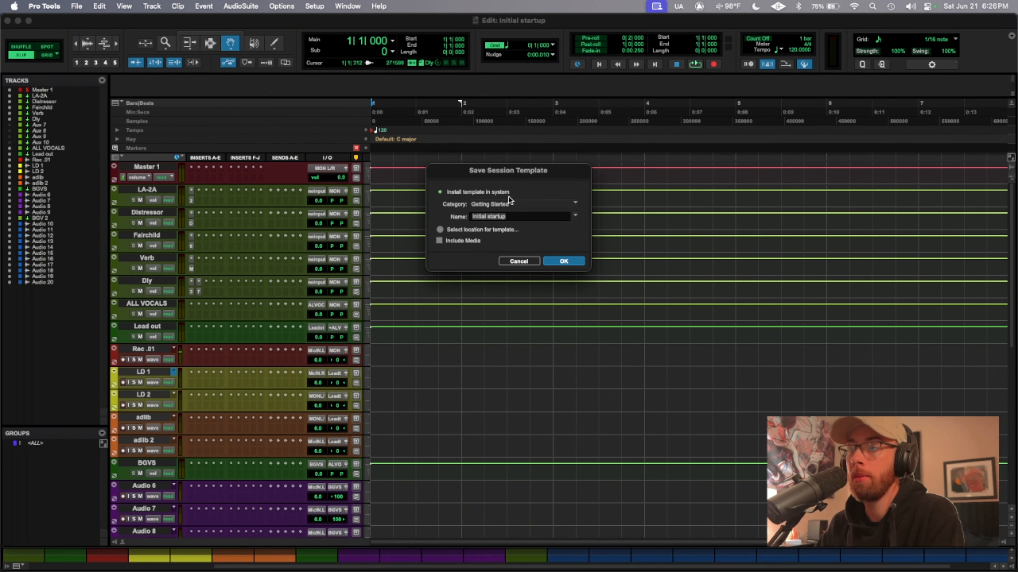
pyautogui.click(499, 205)
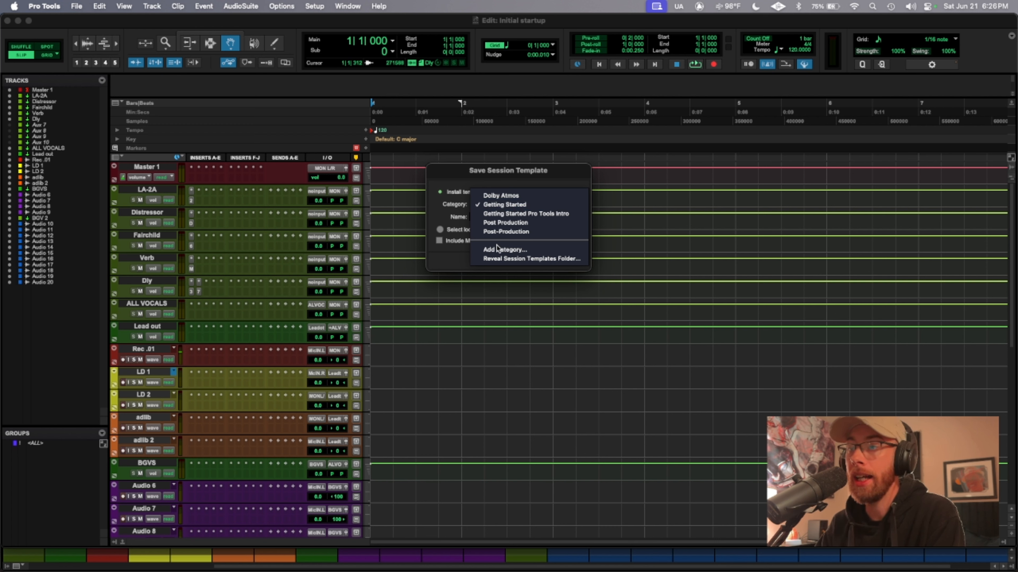
pyautogui.click(508, 207)
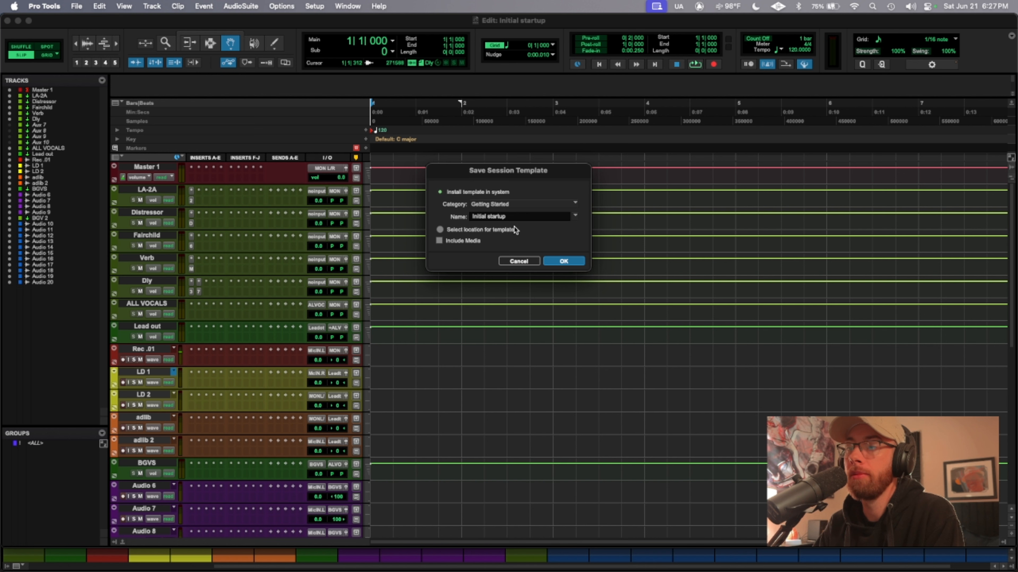
pyautogui.moveTo(518, 218); pyautogui.dragTo(442, 219)
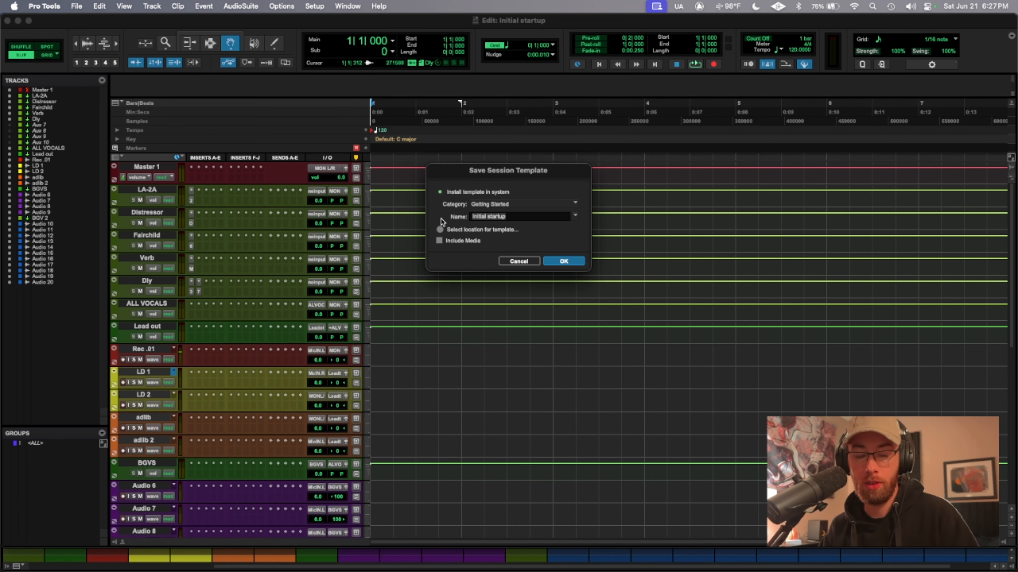
pyautogui.write('Recording setup')
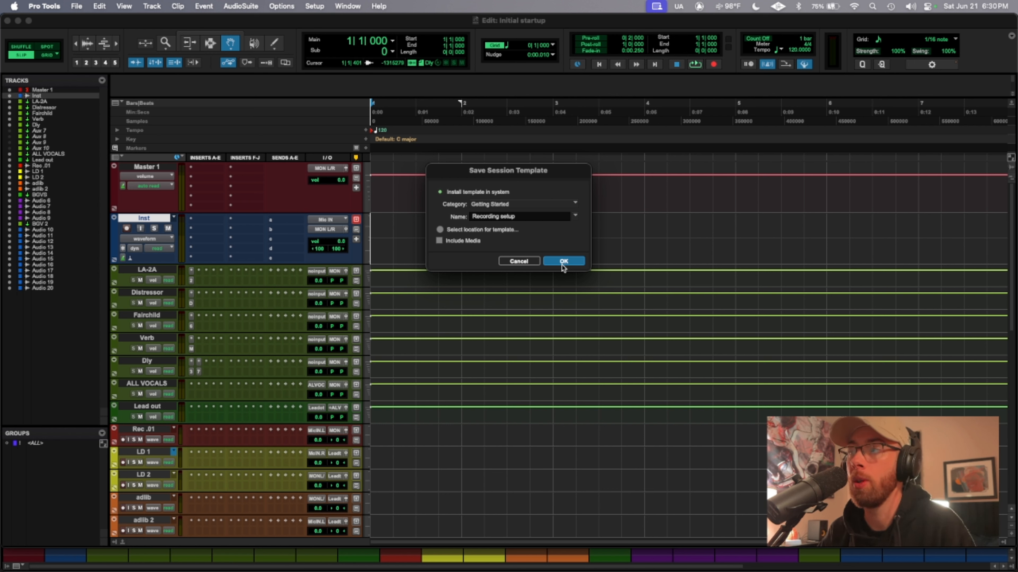
pyautogui.click(564, 263)
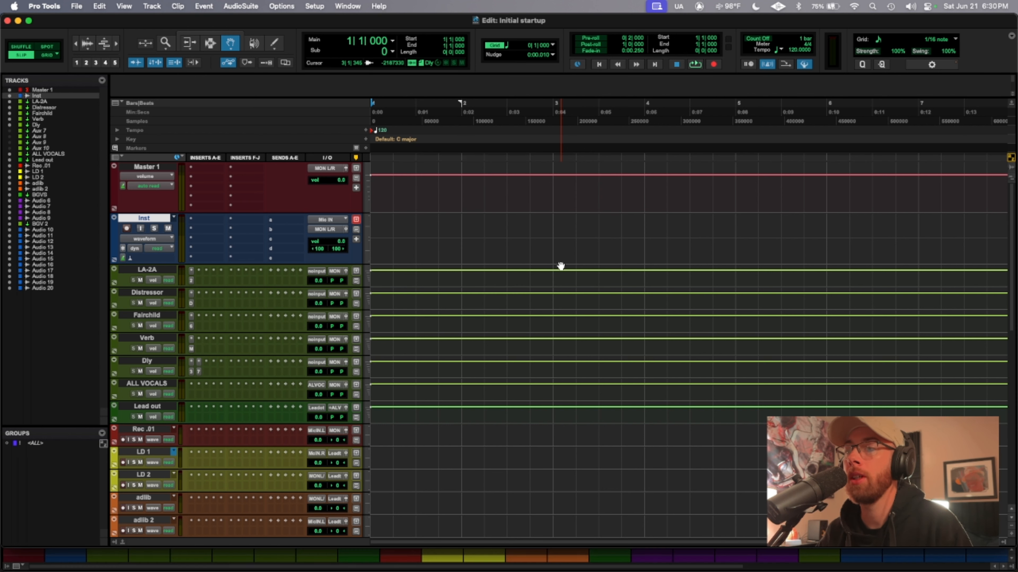
# Create a new session named "Recording setup" from the Recording setup template in the Getting Started group
pyautogui.click(81, 7)
pyautogui.click(971, 236)
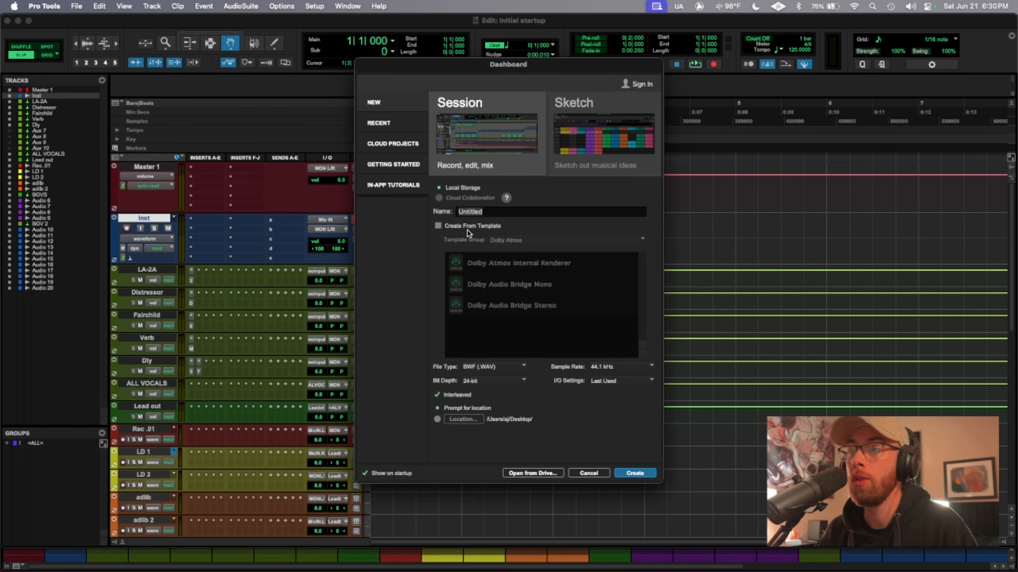
pyautogui.click(470, 228)
pyautogui.click(518, 242)
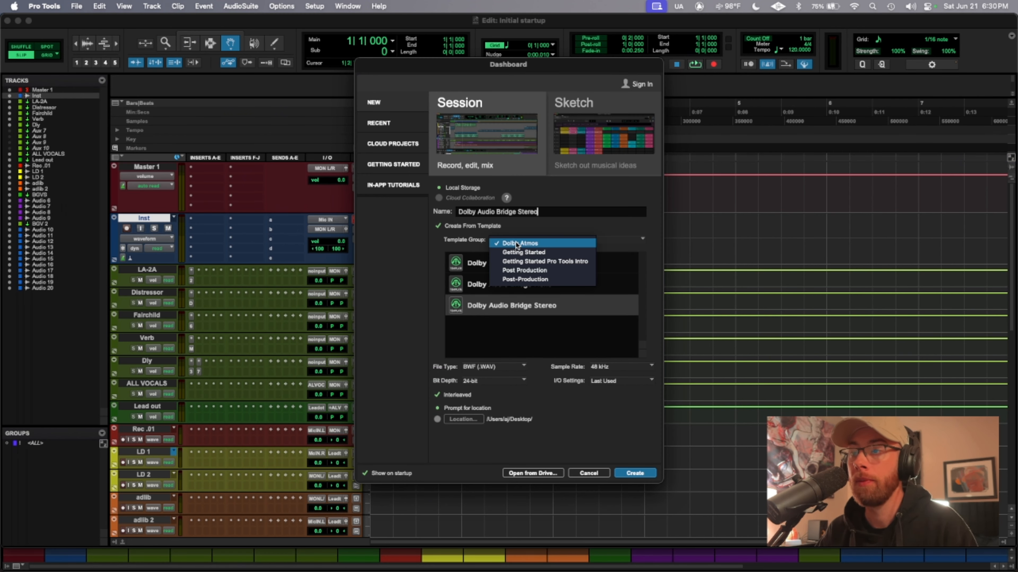
pyautogui.click(561, 253)
pyautogui.scroll(-1, 543, 301)
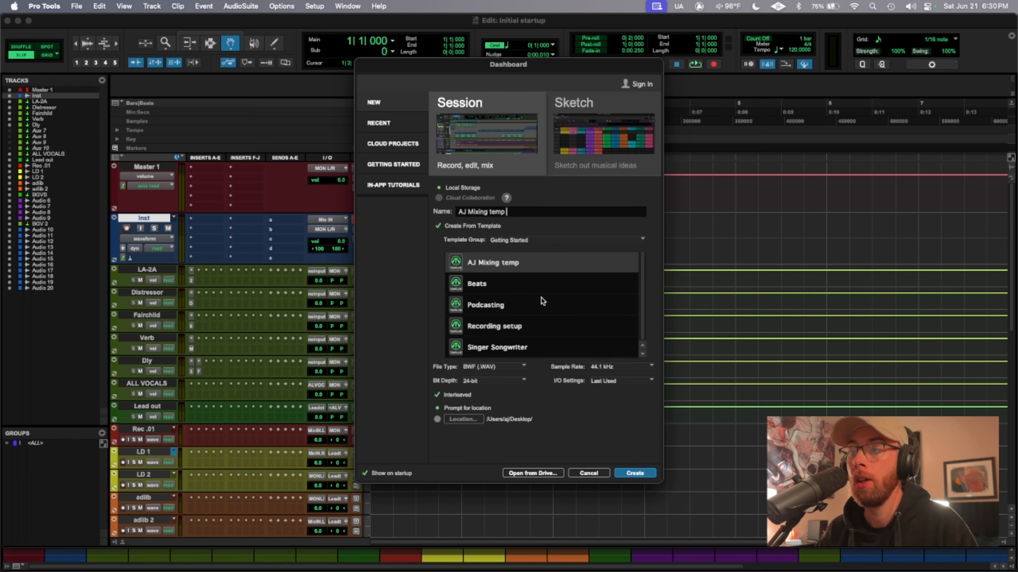
pyautogui.click(514, 328)
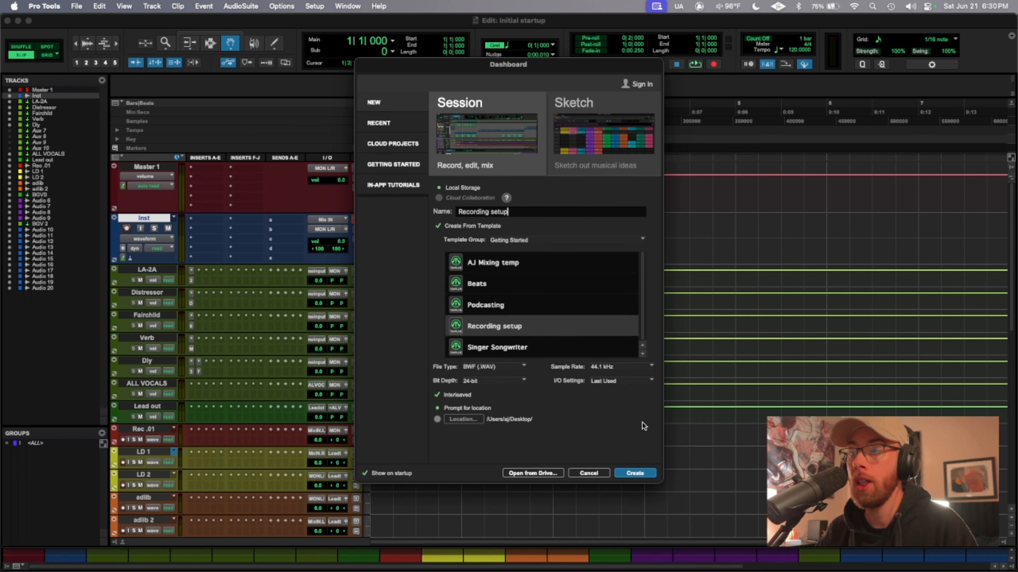
pyautogui.click(642, 475)
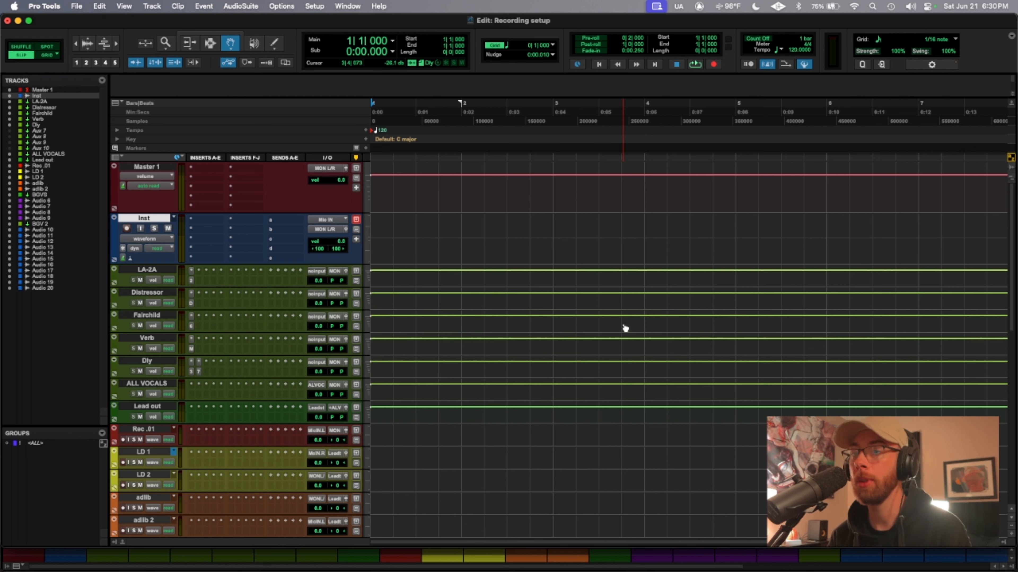
# Look over the new session's timeline and its tracks down to Audio 20
pyautogui.press('r')
pyautogui.press('r')
pyautogui.press('r')
pyautogui.press('r')
pyautogui.press('r')
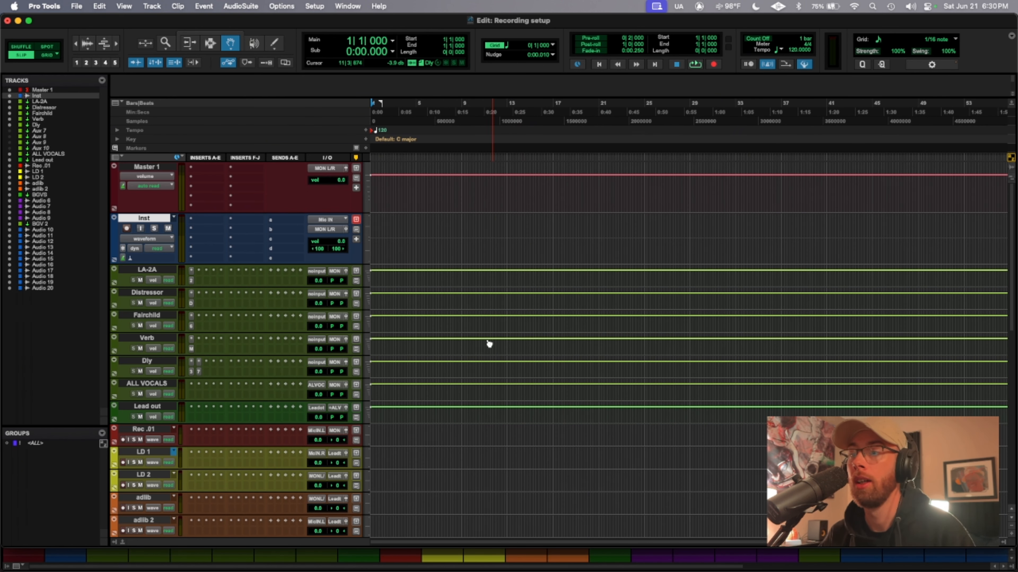
pyautogui.scroll(-15, 465, 331)
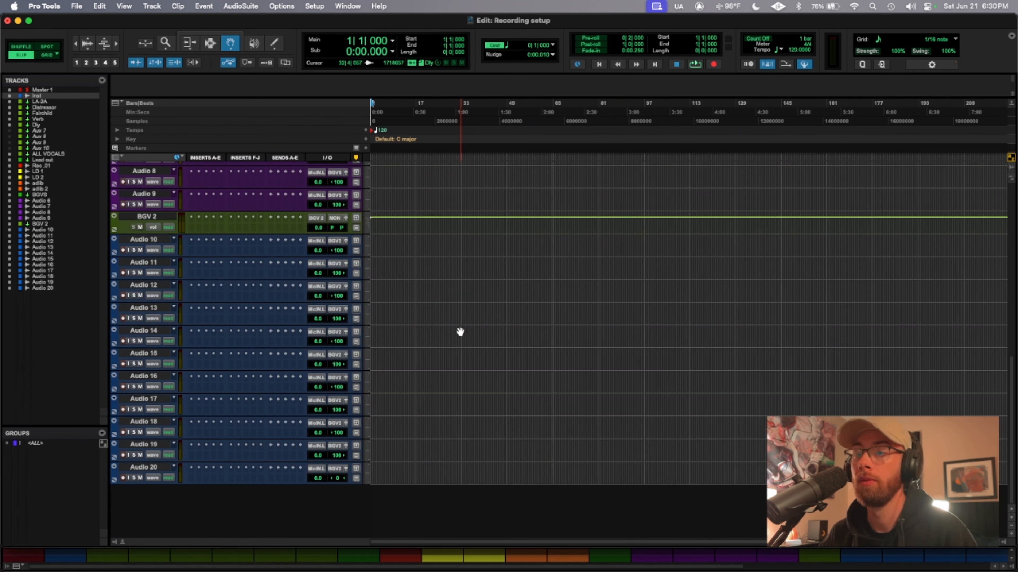